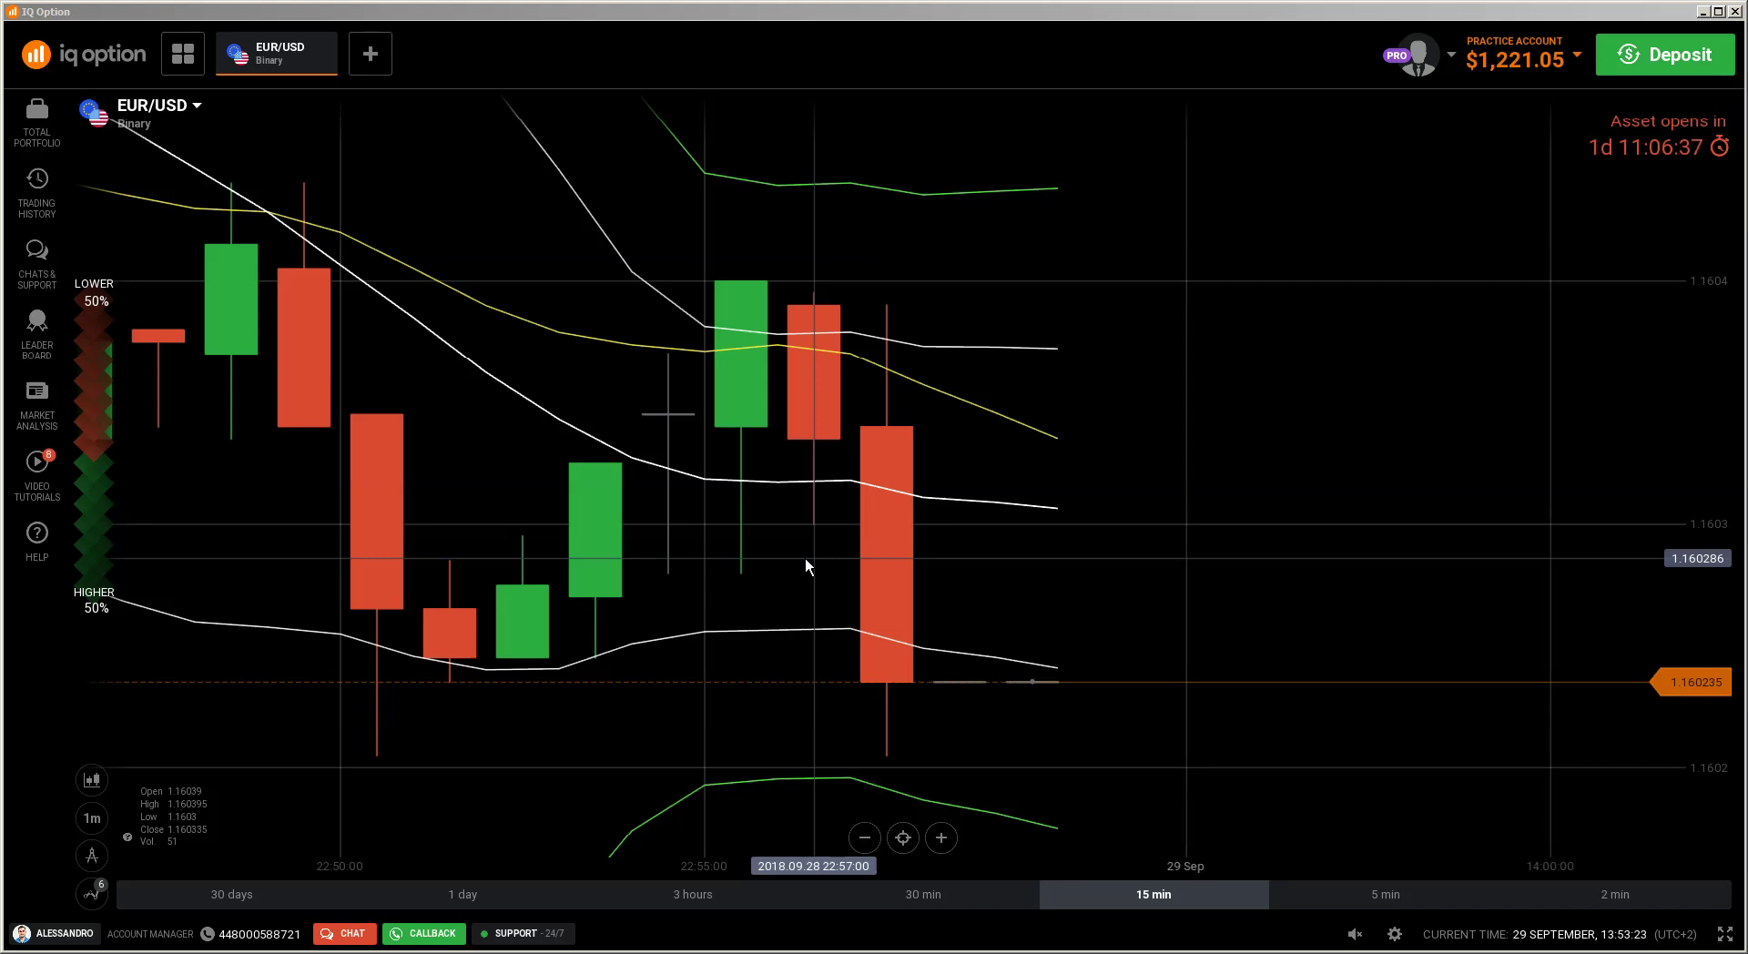
Step: Switch from IQ Option to the MetaTrader 5 EURUSD M1 chart with Alt+Tab
key(alt+Tab)
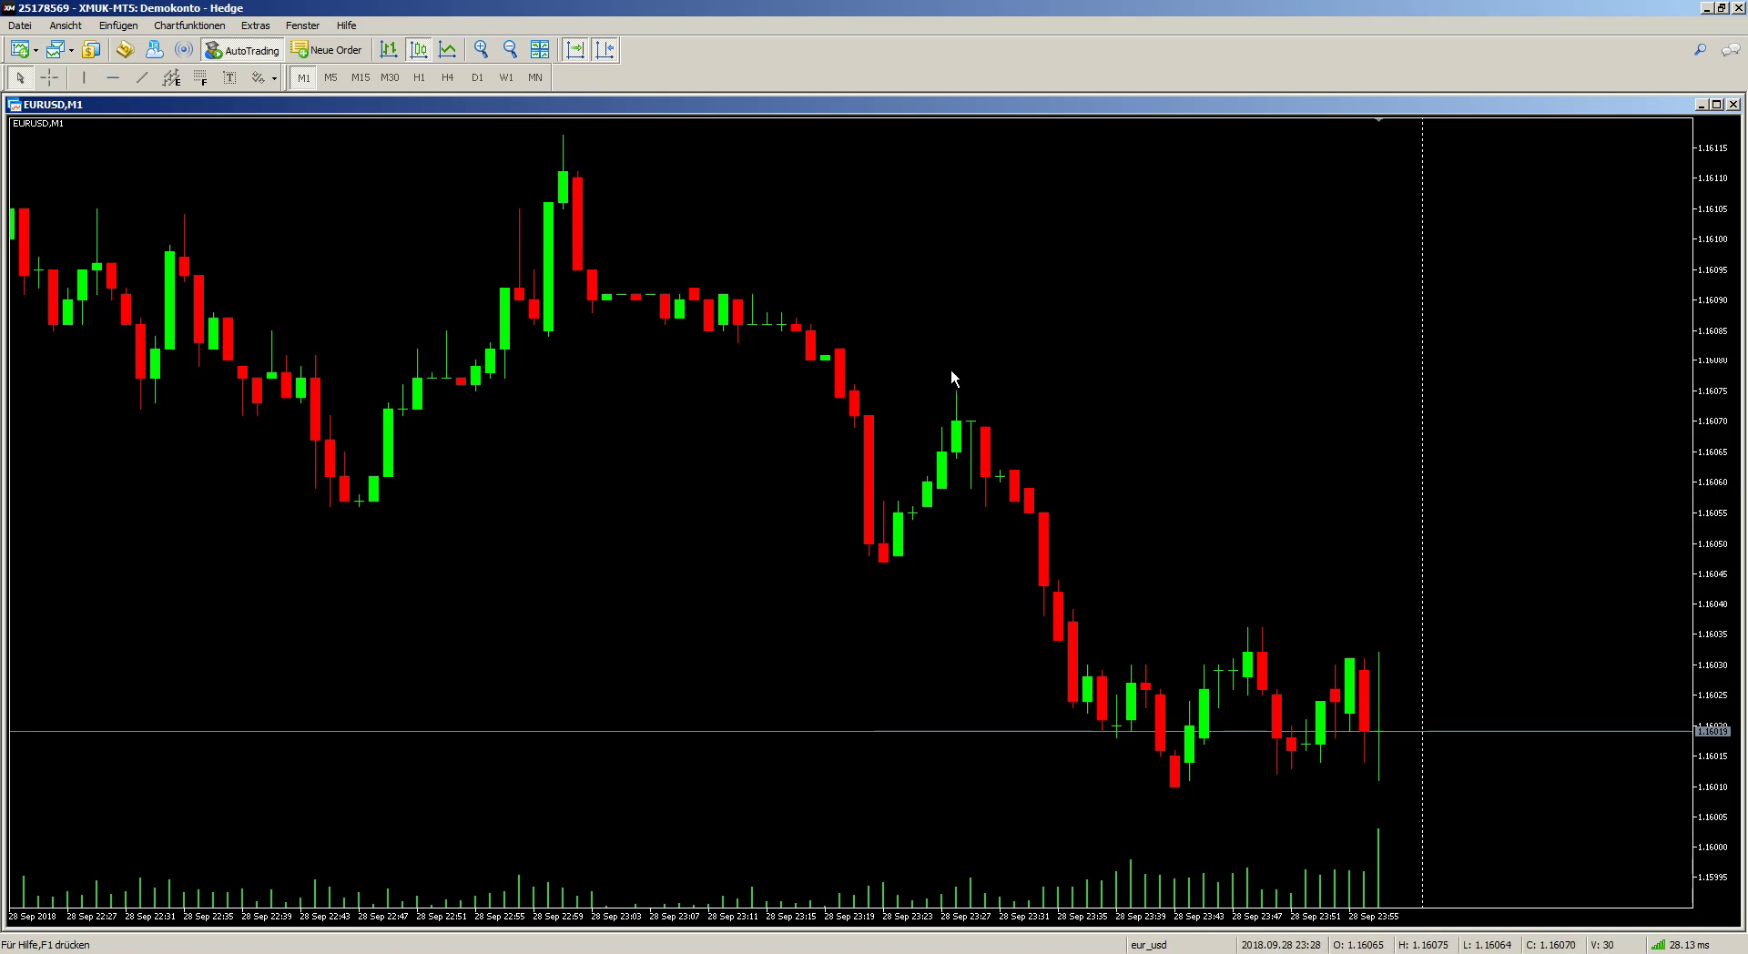
Step: Show the Navigator panel from the Ansicht menu
click(118, 26)
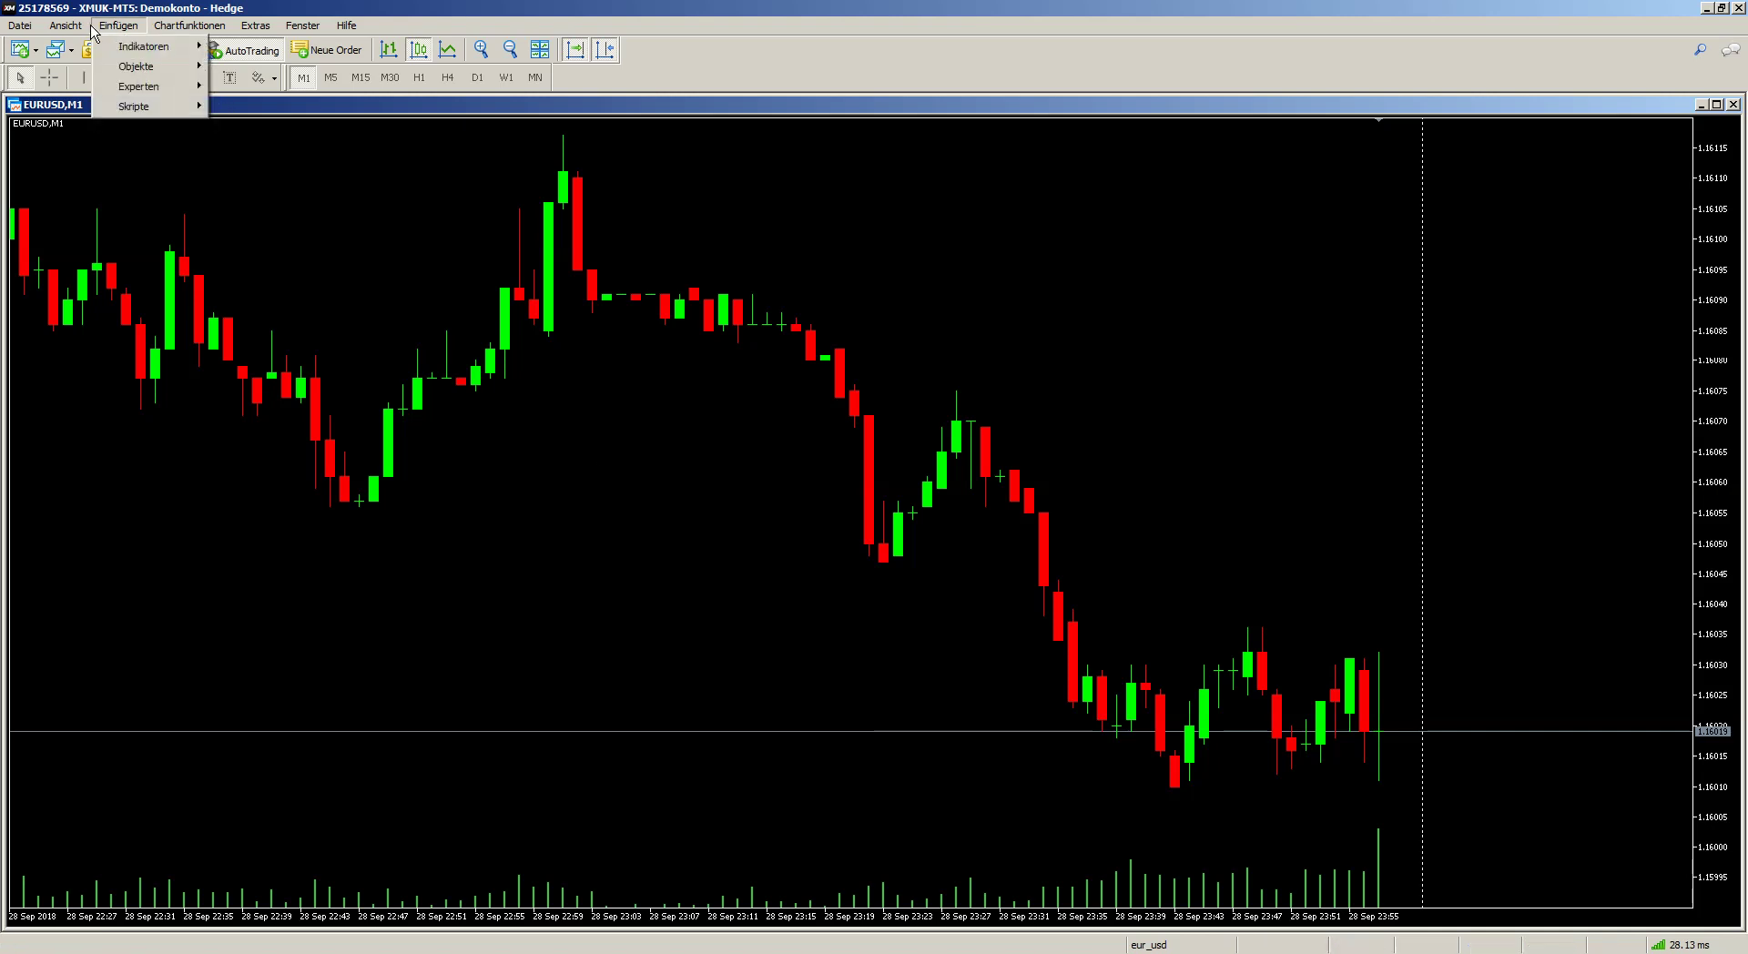
mouse_move(79, 27)
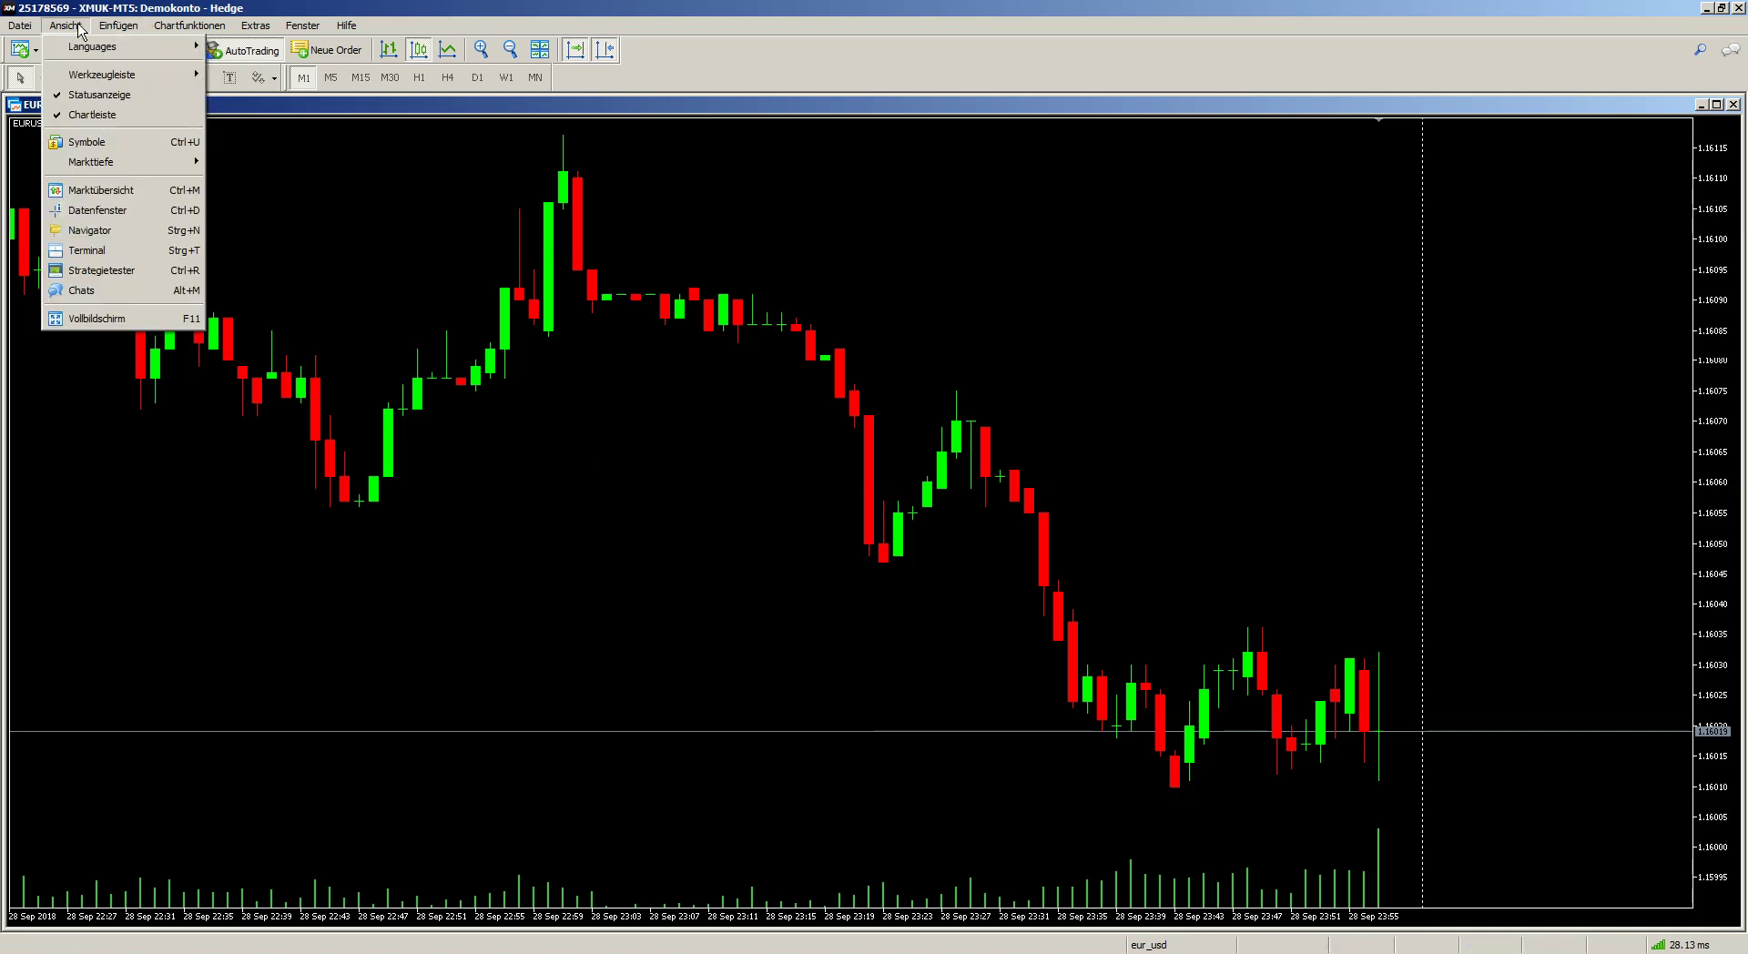
click(161, 237)
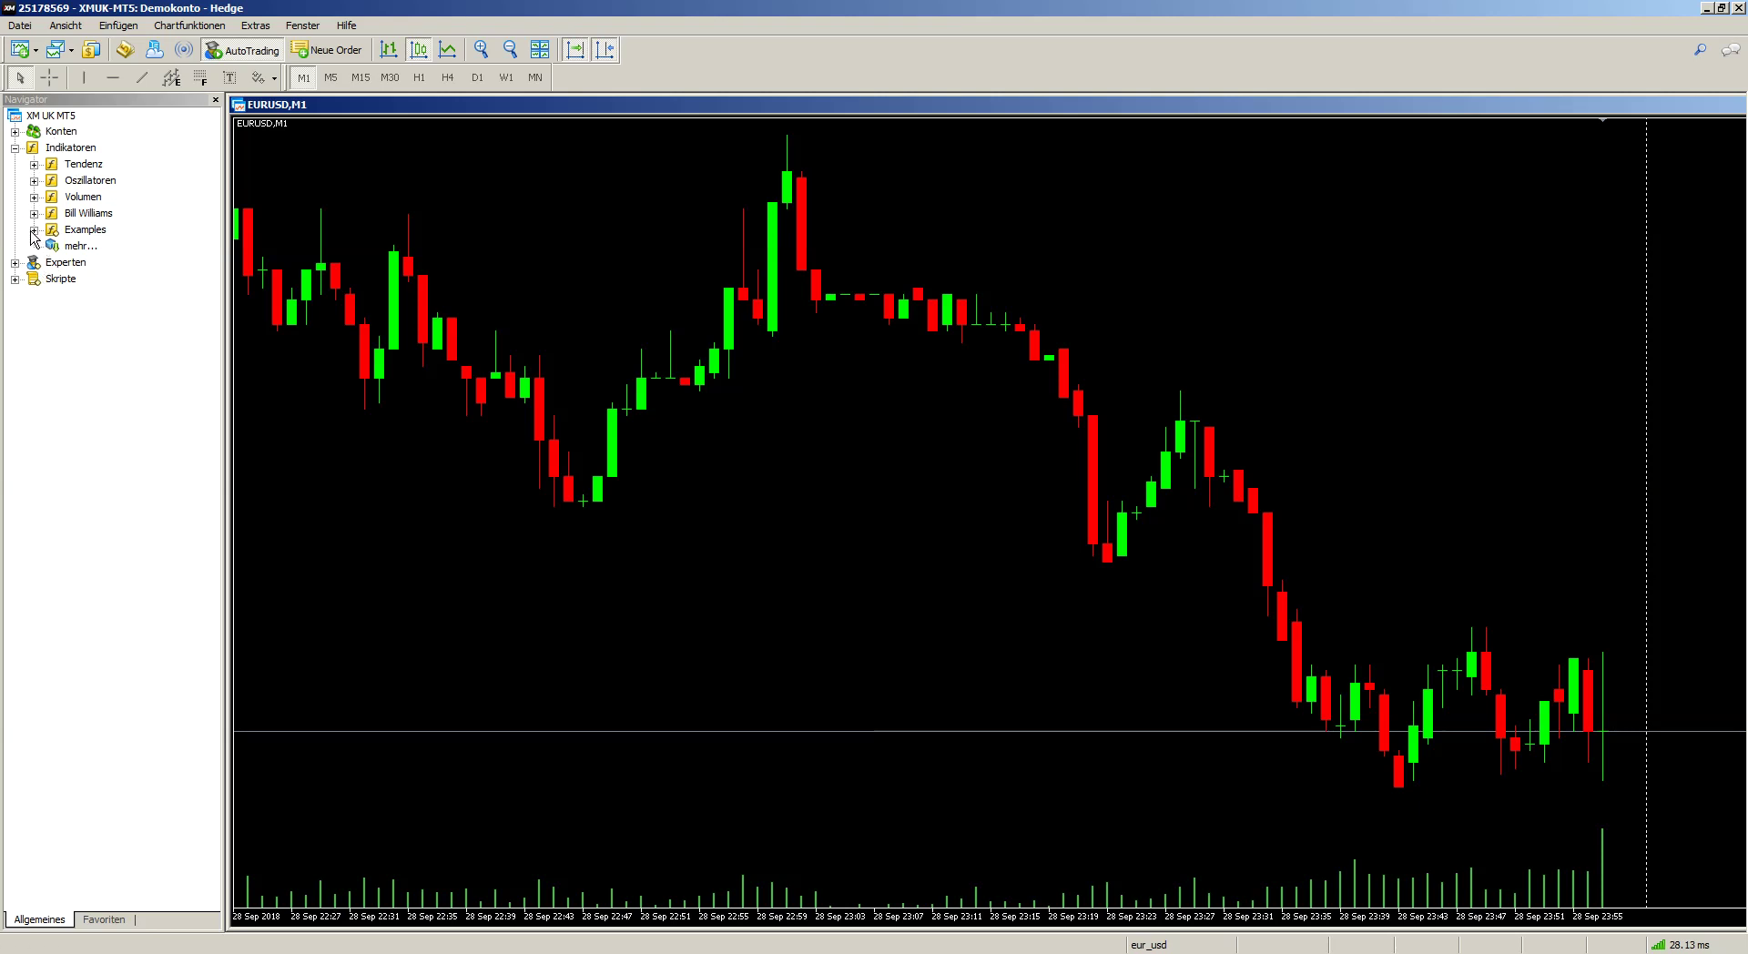
Step: Open the indicator Bibliothek and expand the Oszillatoren and Tendenz groups
click(70, 247)
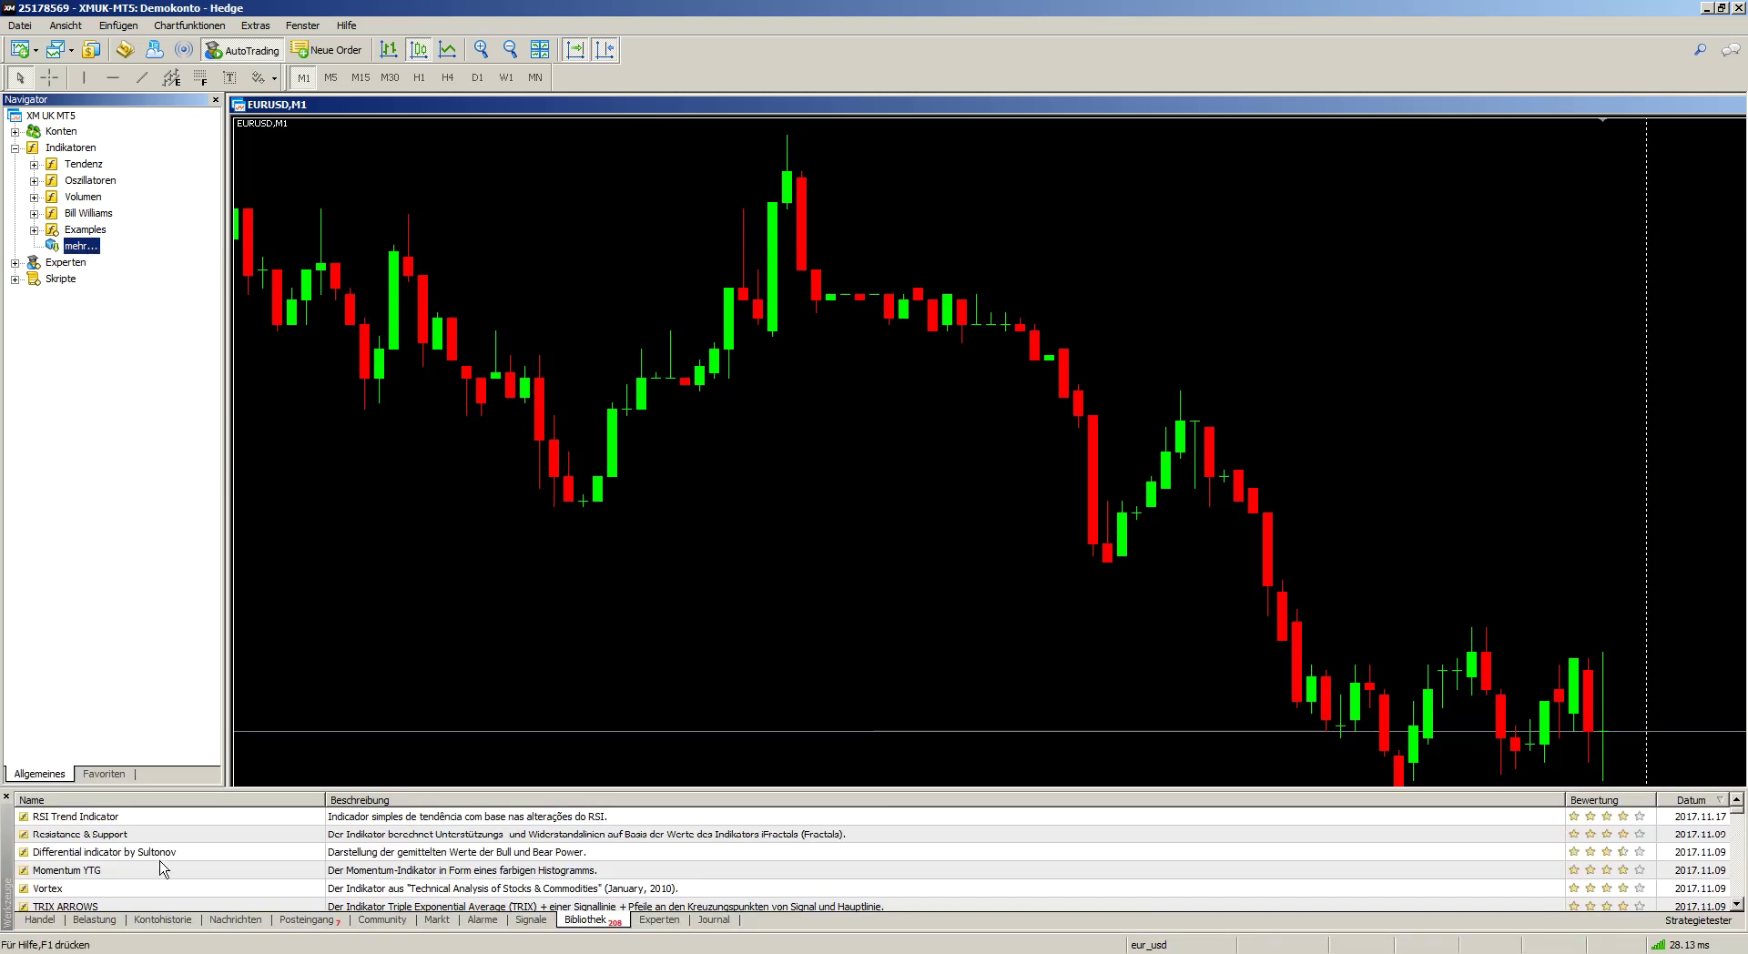
click(131, 856)
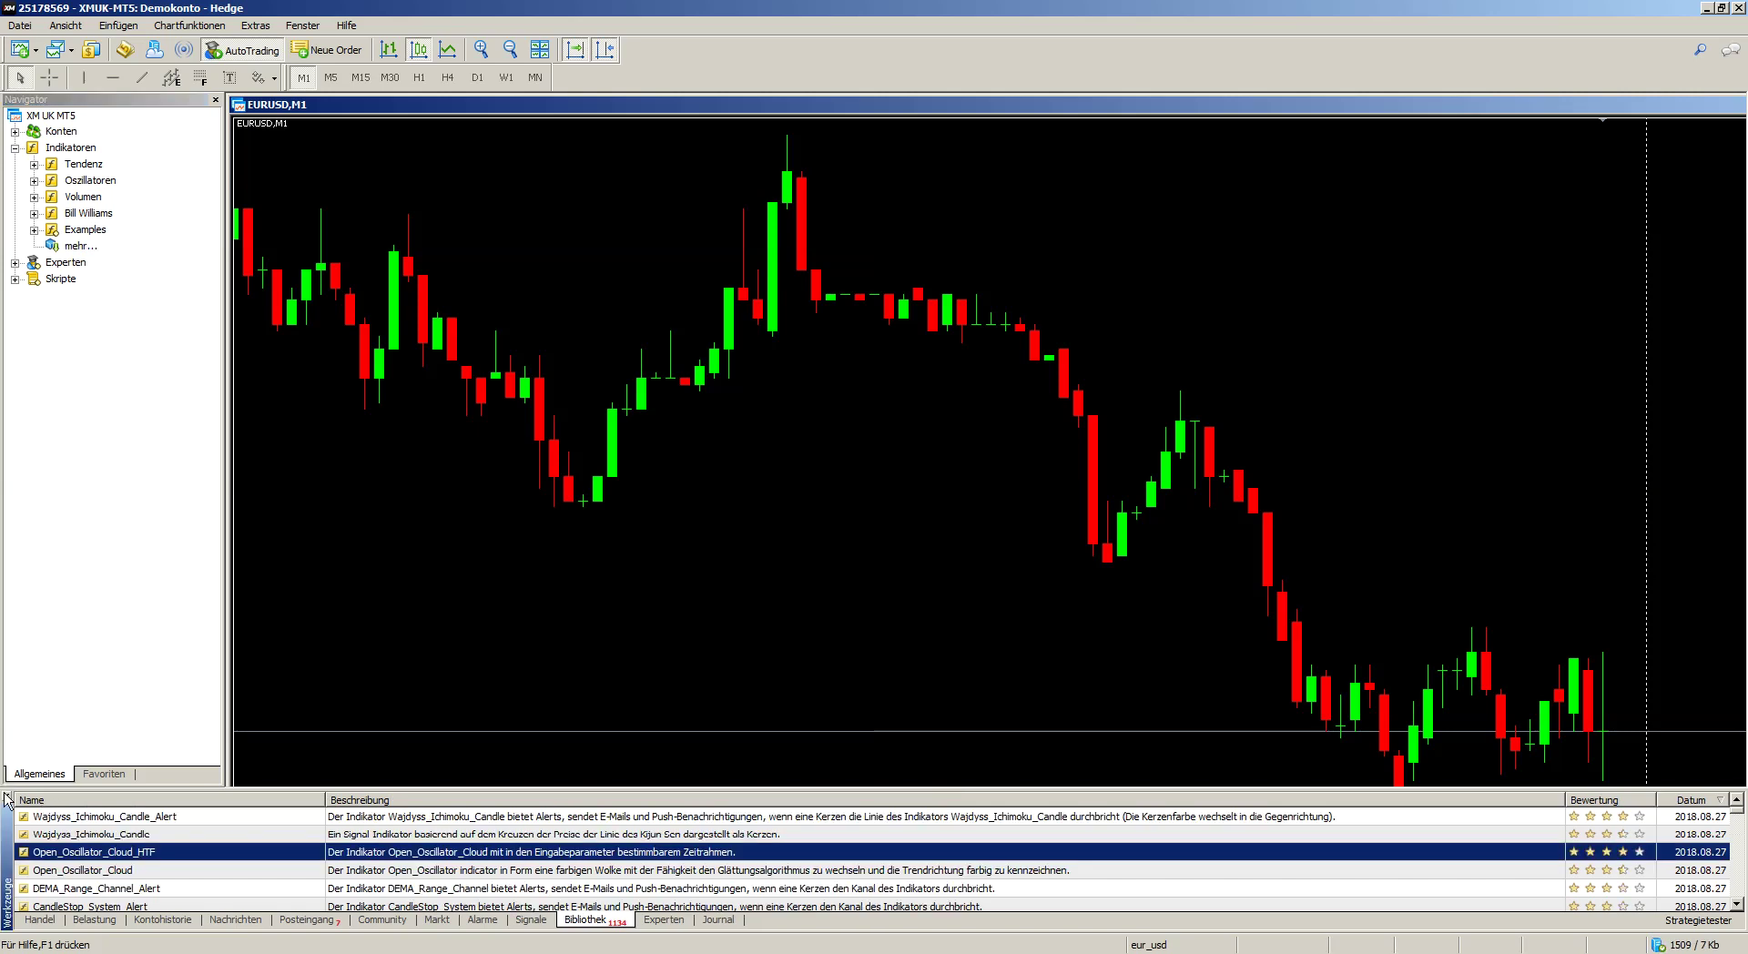
click(35, 181)
click(34, 164)
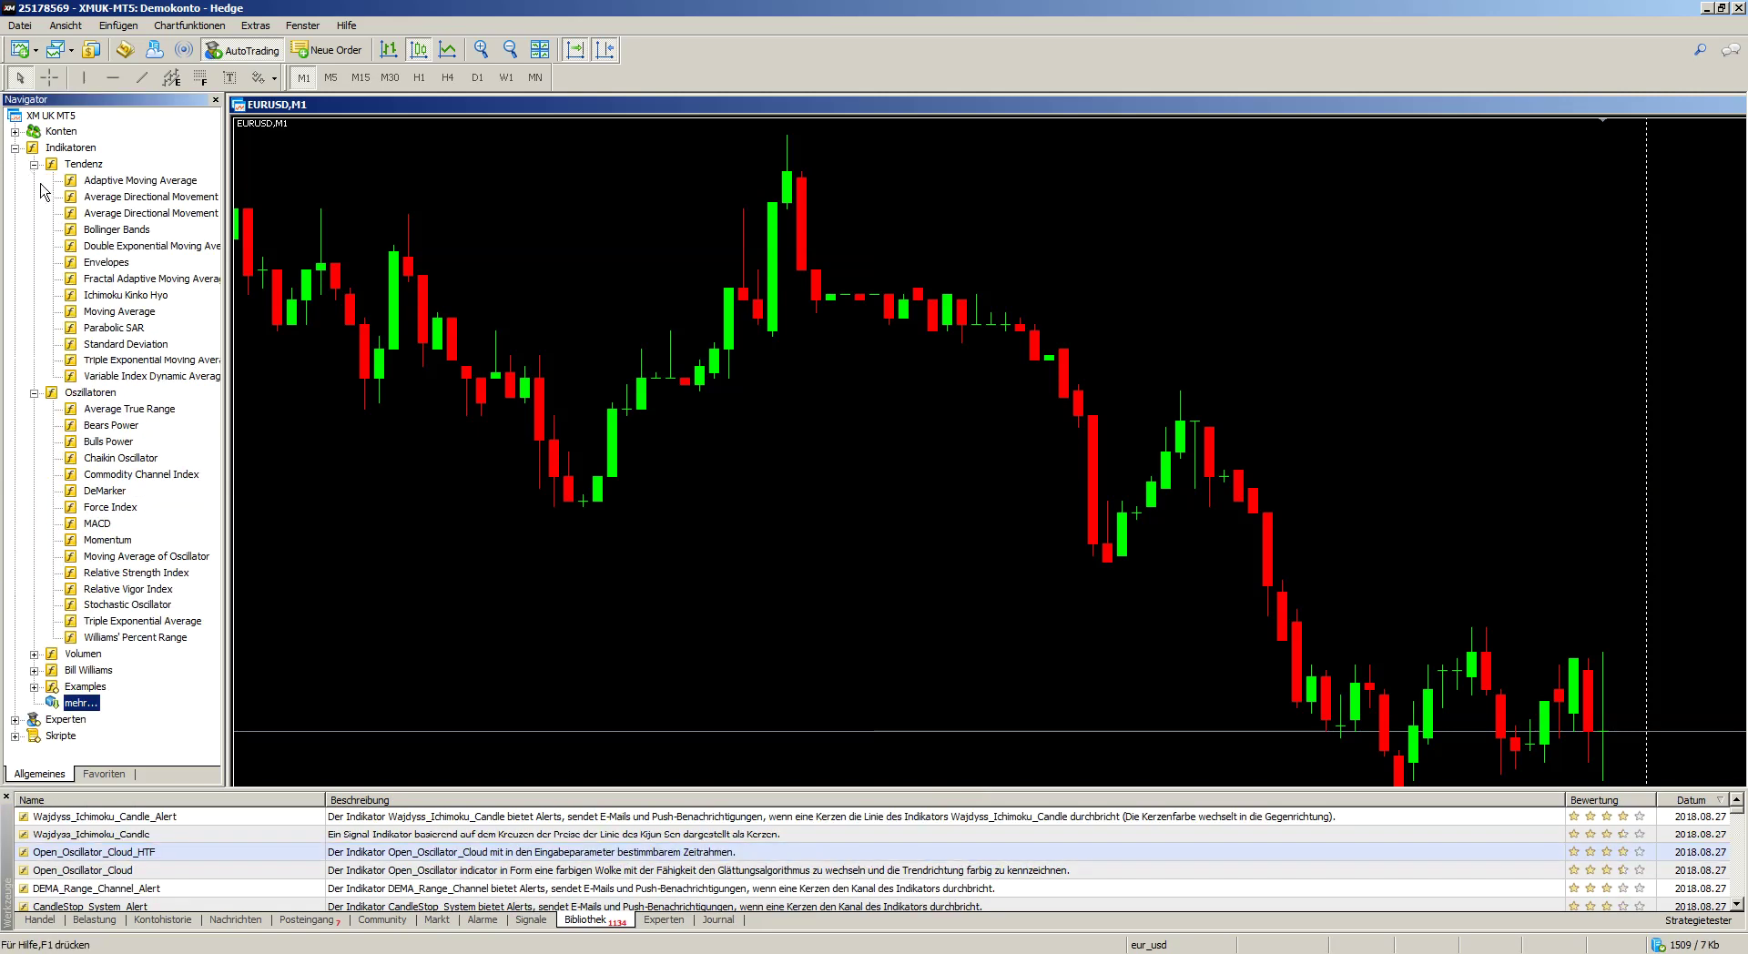
Step: Add green Bollinger Bands with period 20 and deviation 2 to the EURUSD chart
double_click(116, 229)
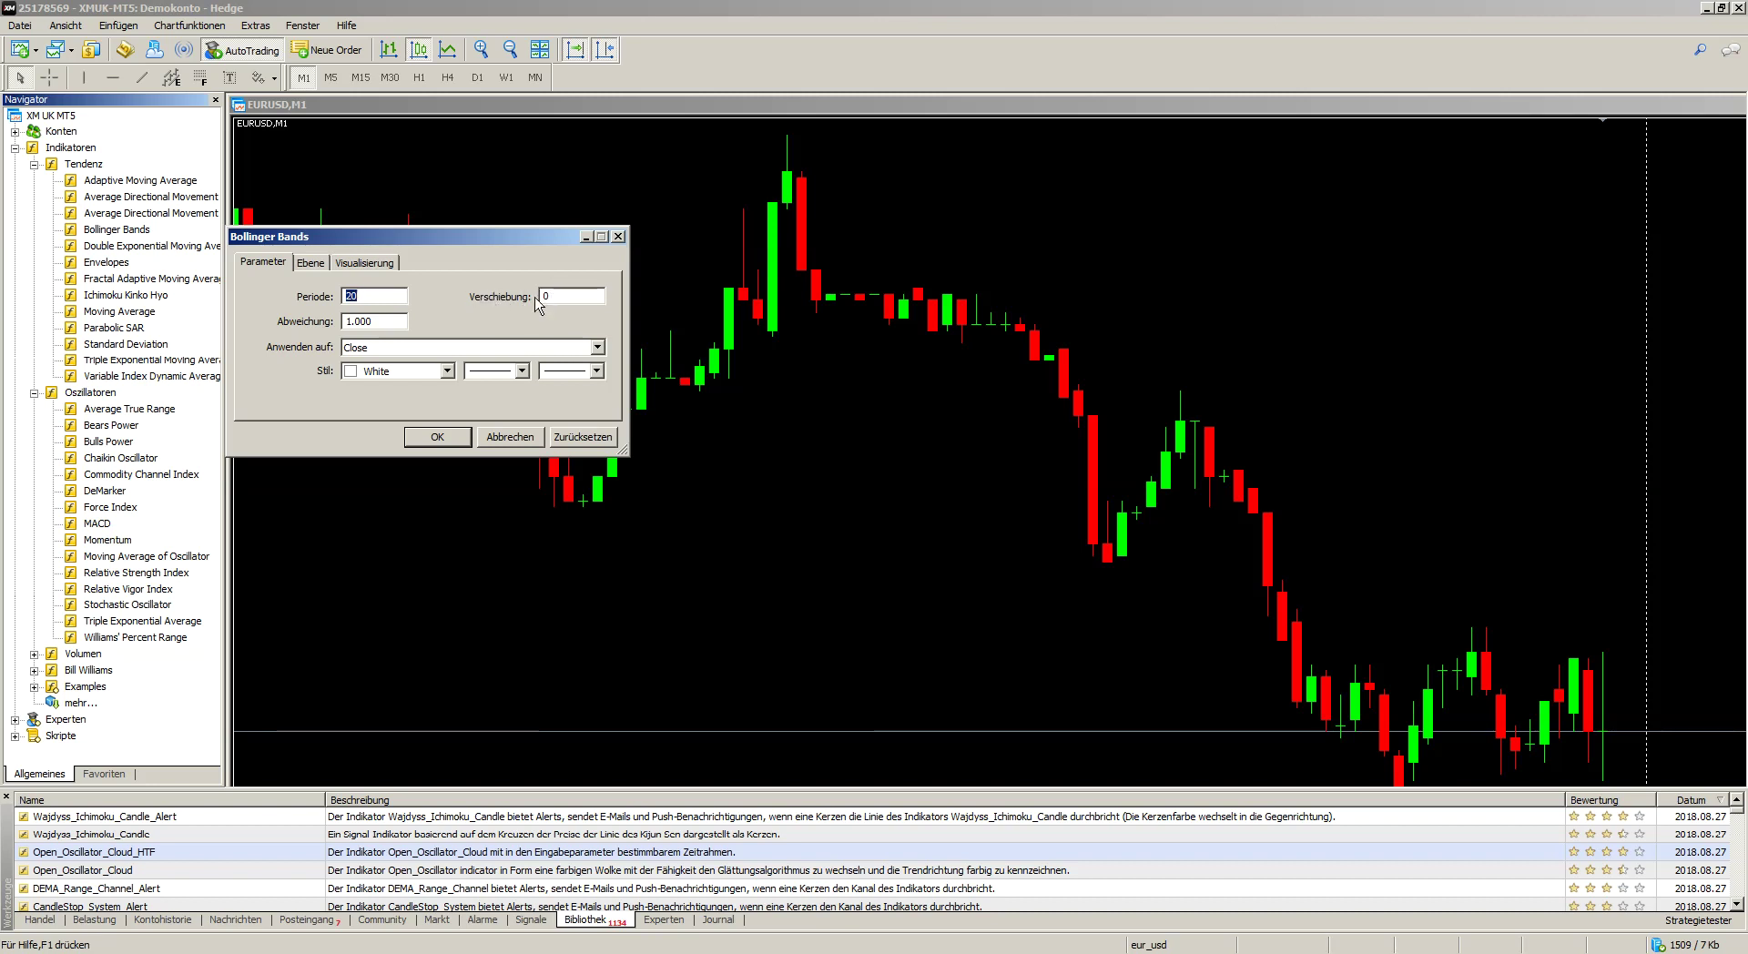
key(Tab)
text(2)
click(309, 263)
click(342, 264)
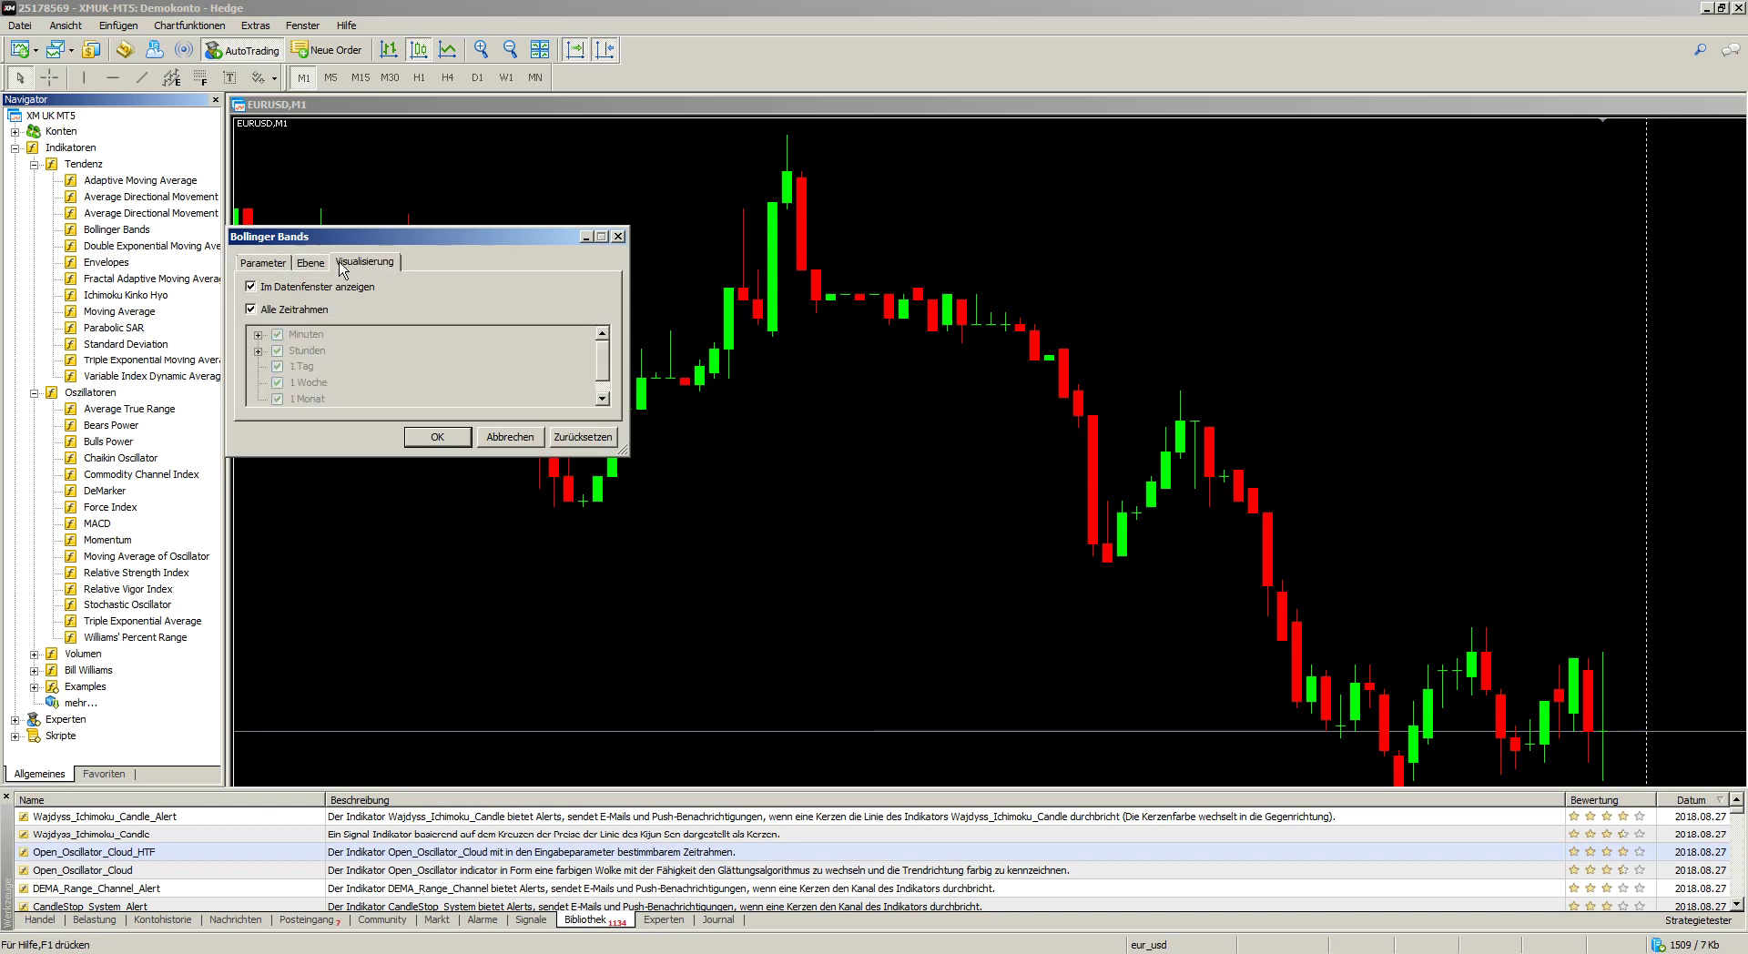
click(263, 264)
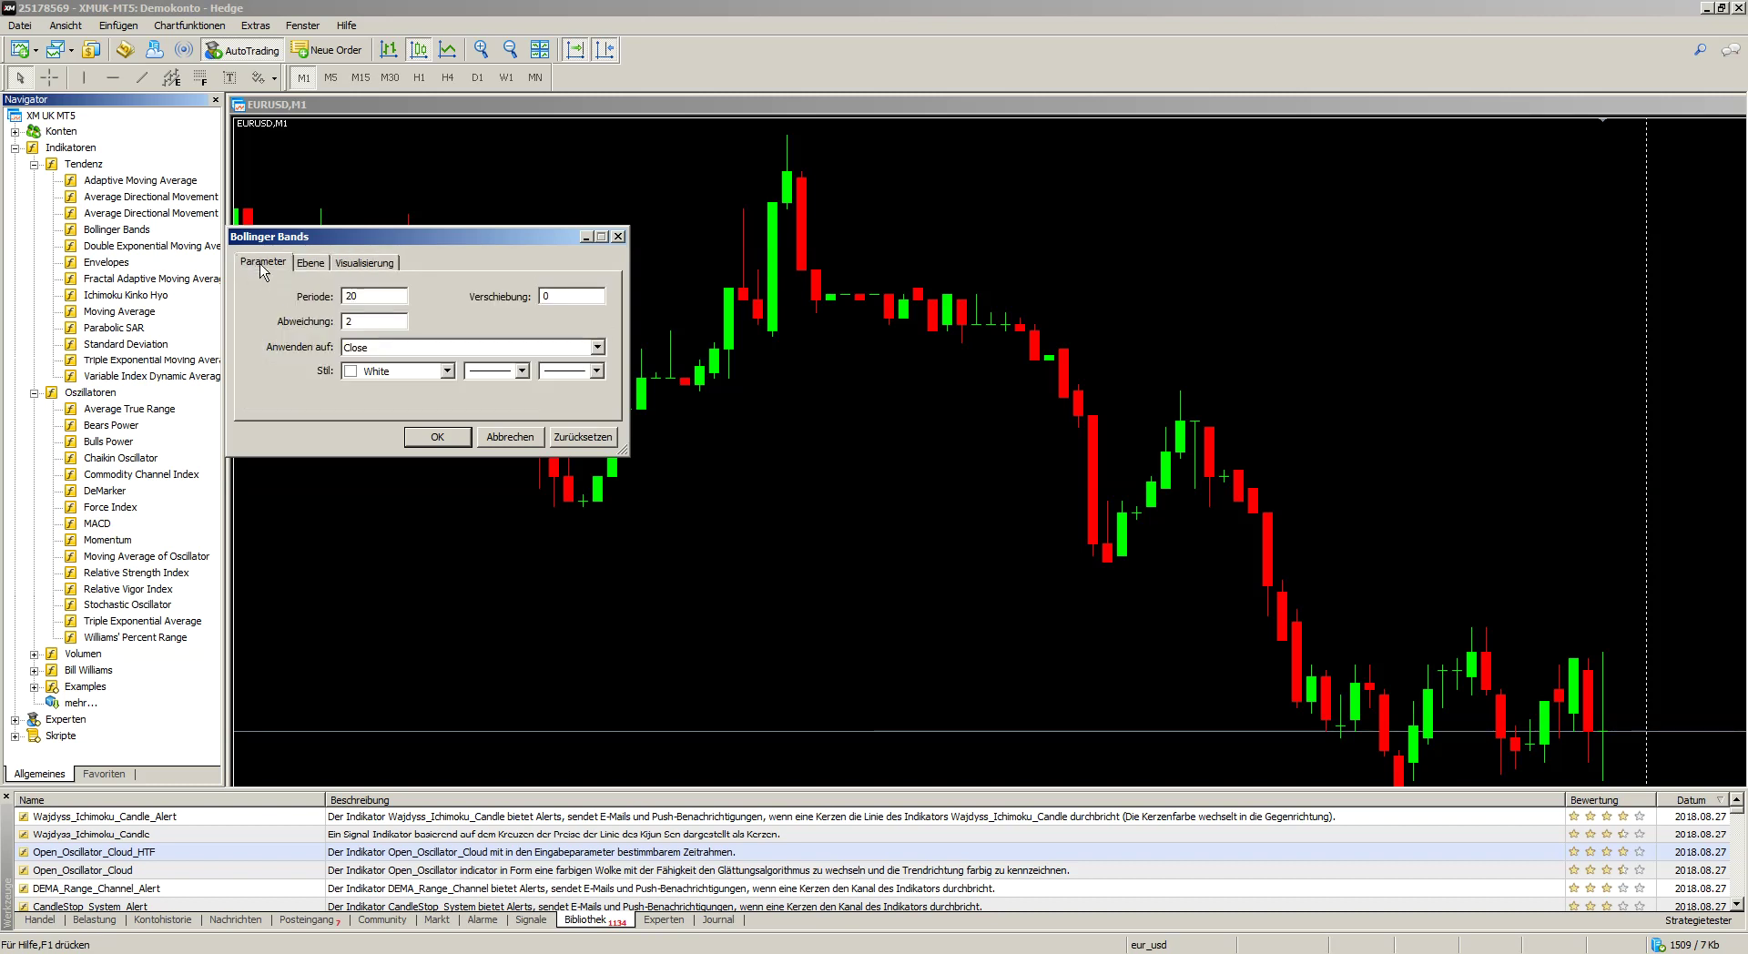
click(447, 372)
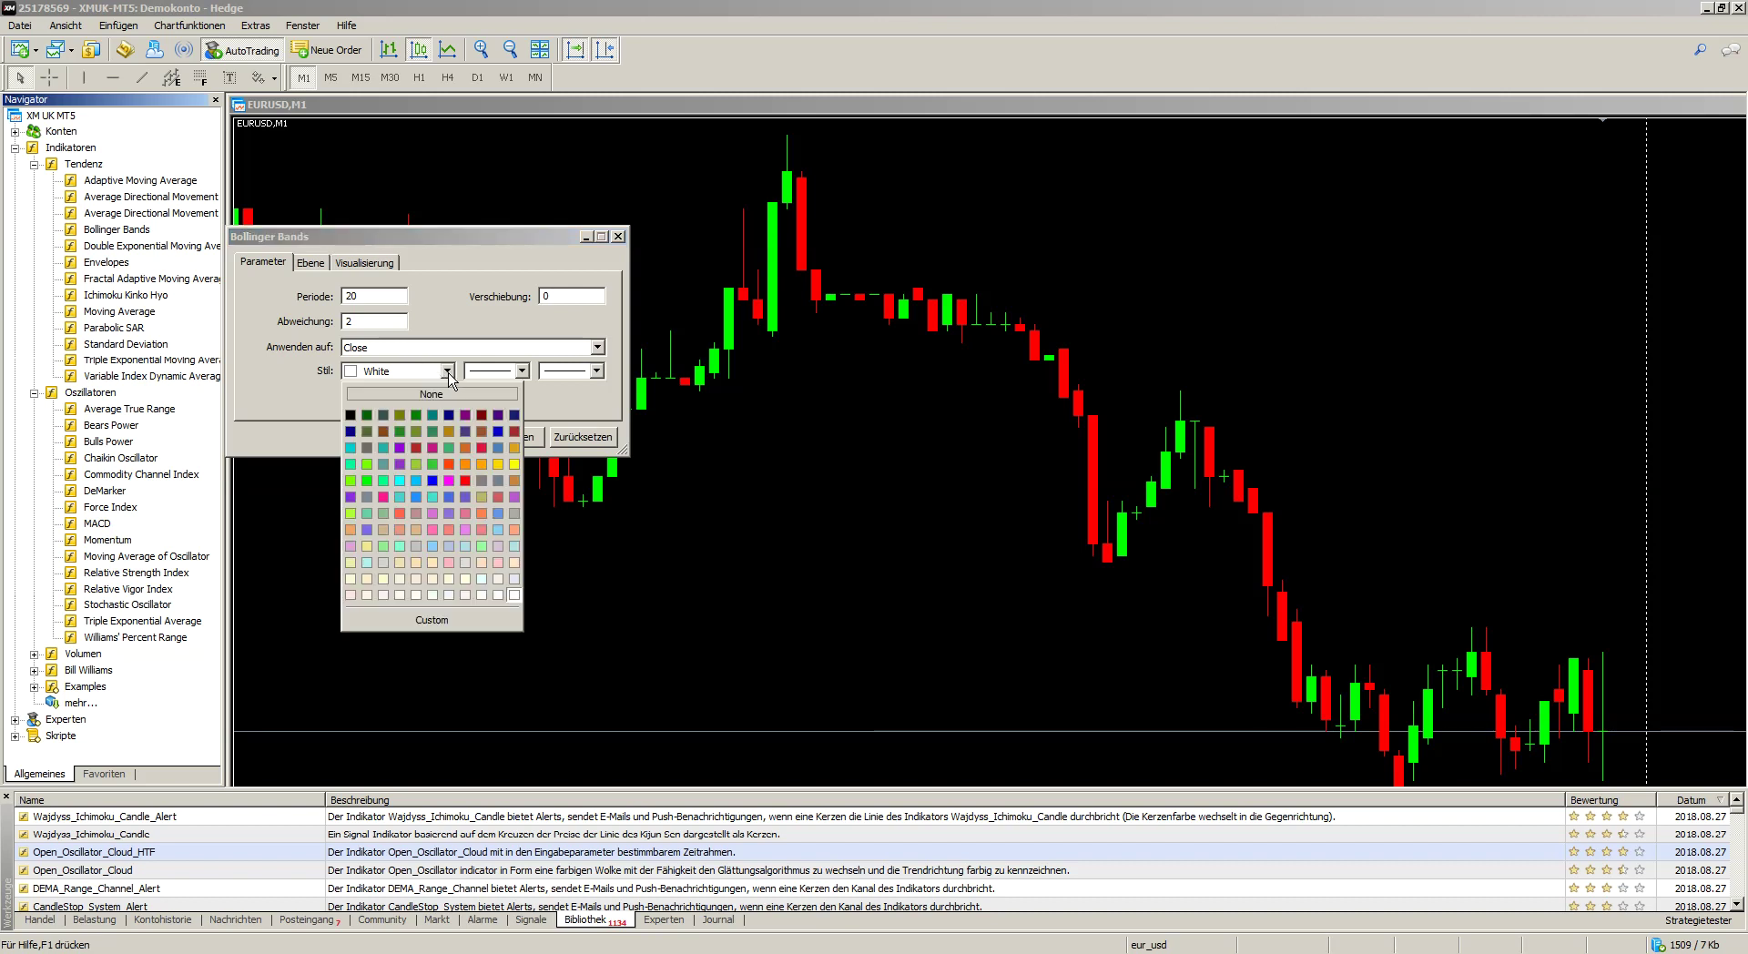
click(416, 416)
click(455, 437)
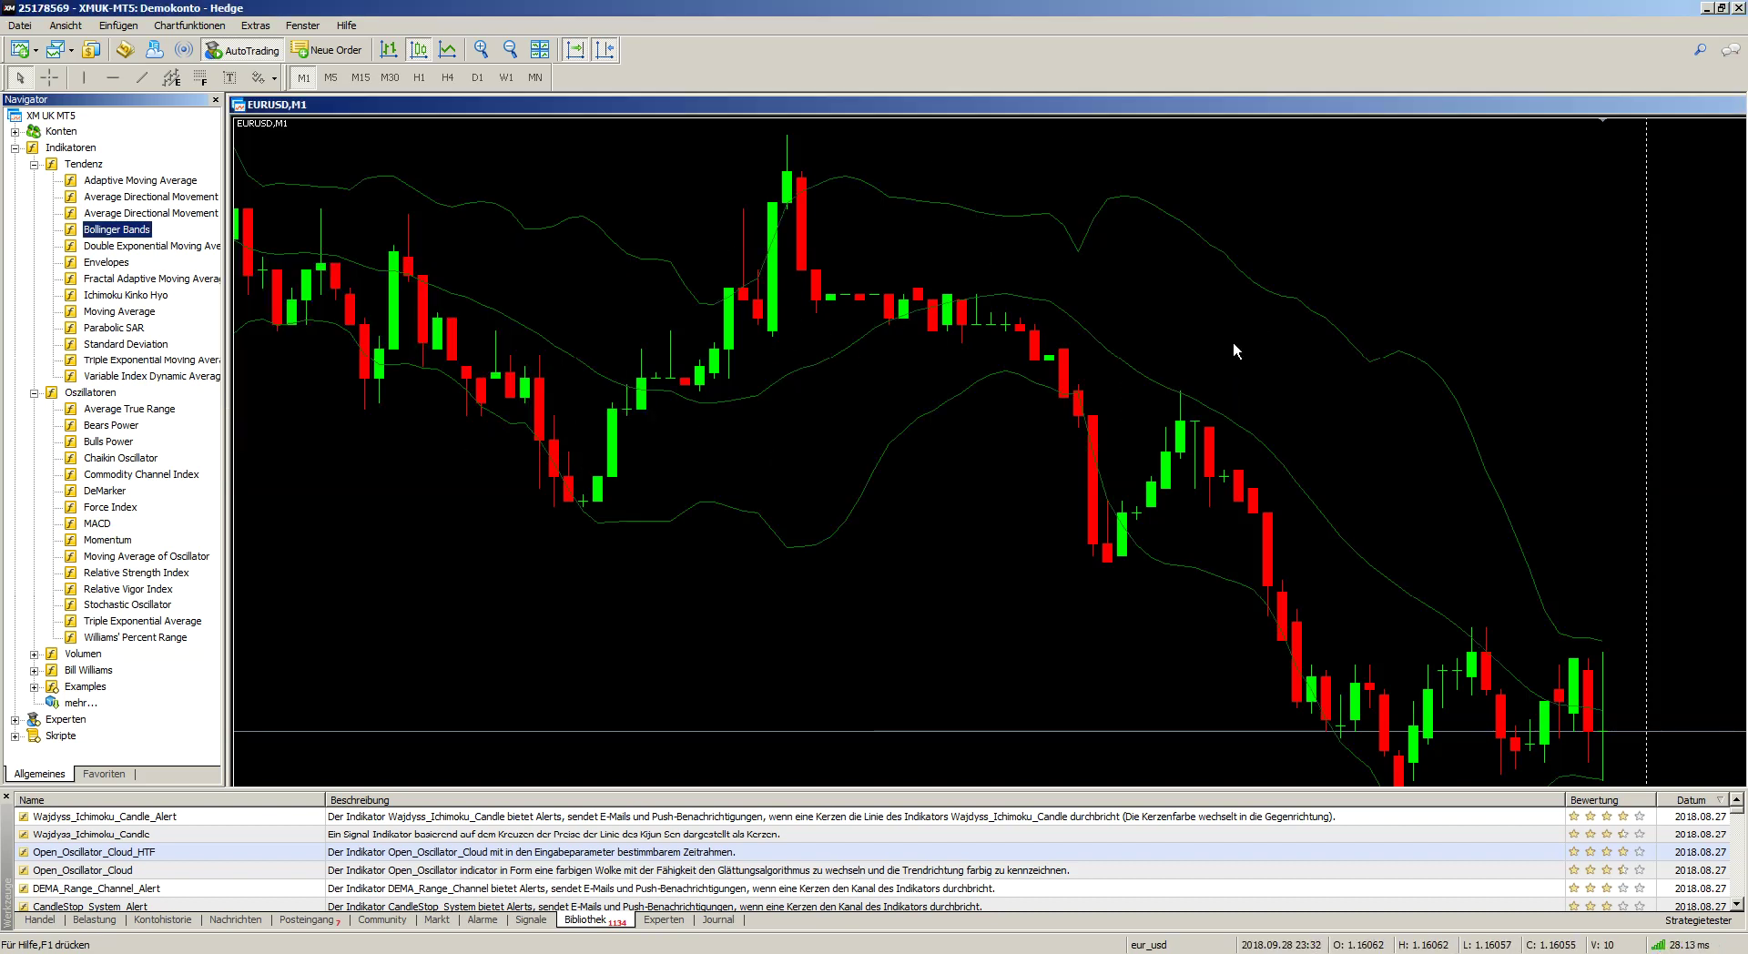
click(1166, 428)
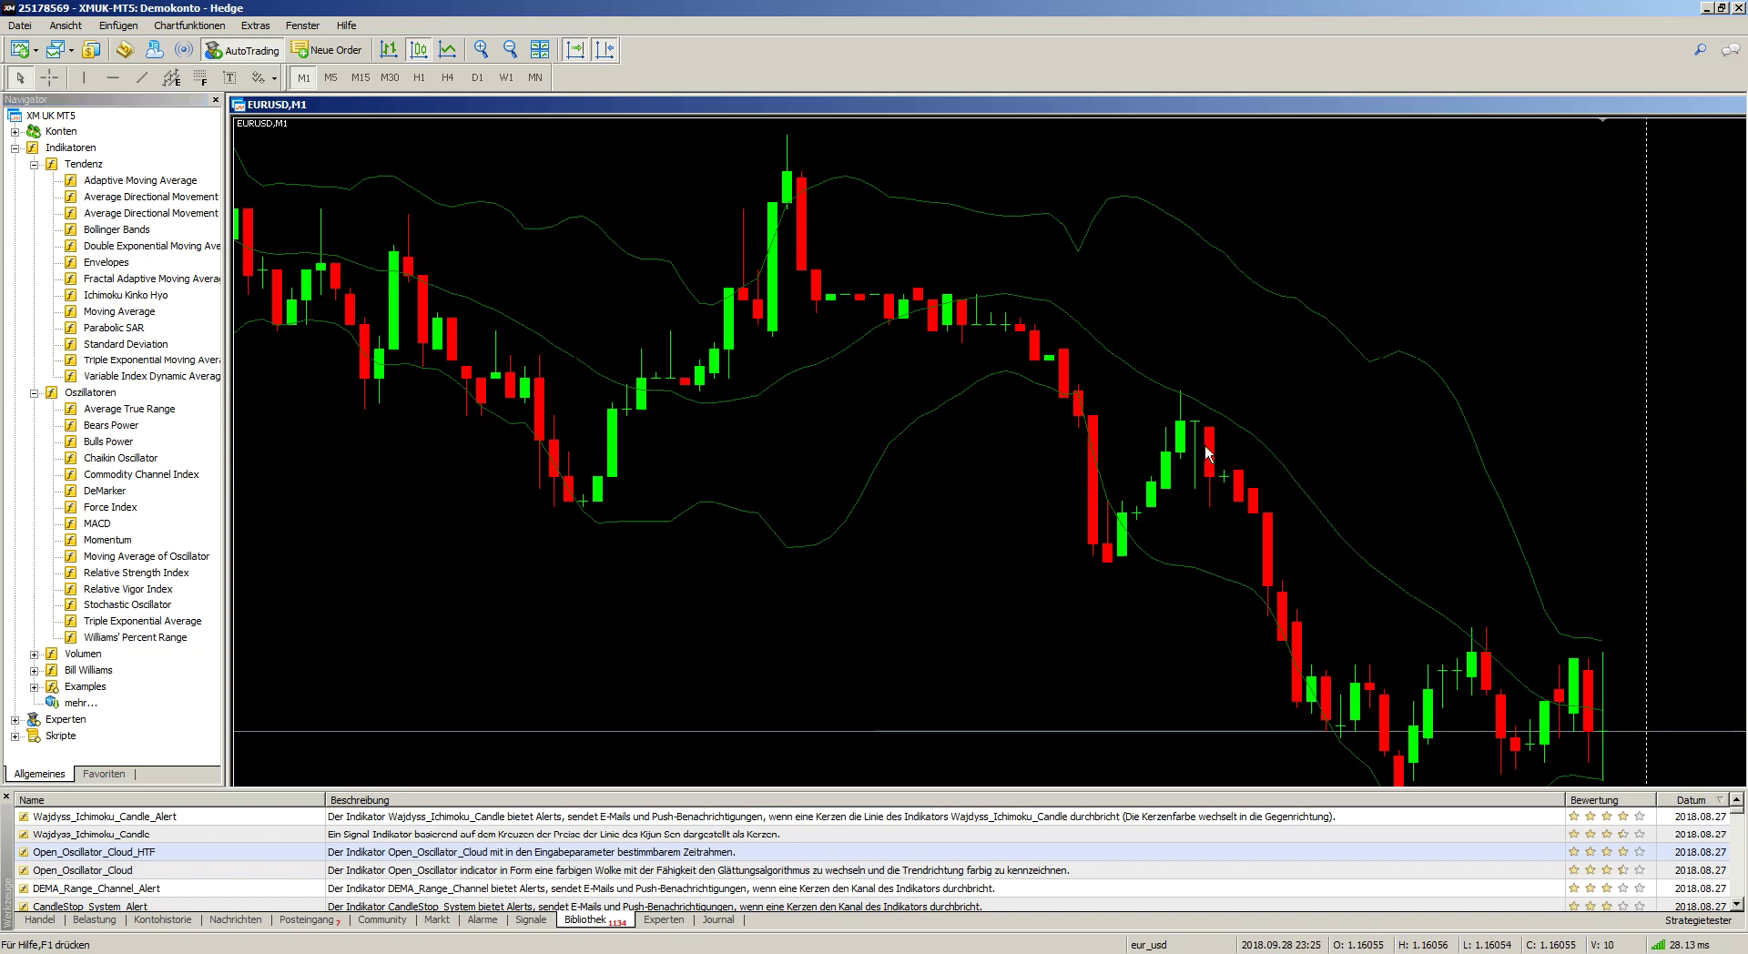
Step: Add a second, white Bollinger Bands set with deviation 1
double_click(117, 229)
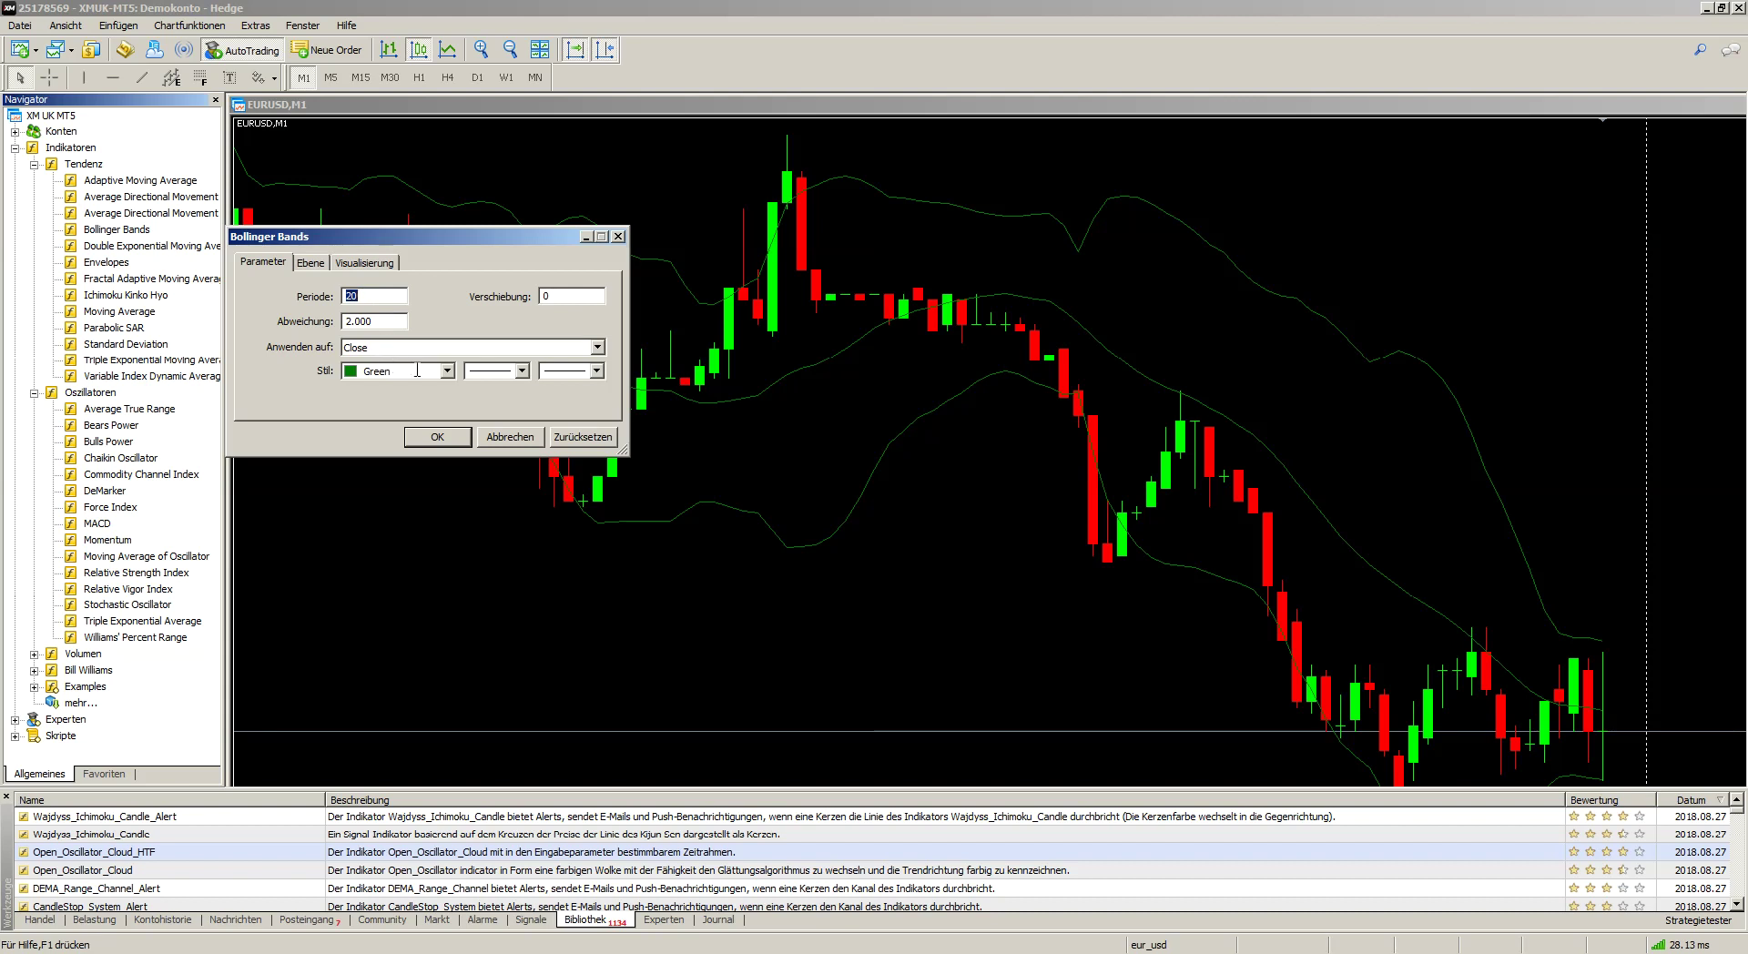
click(447, 372)
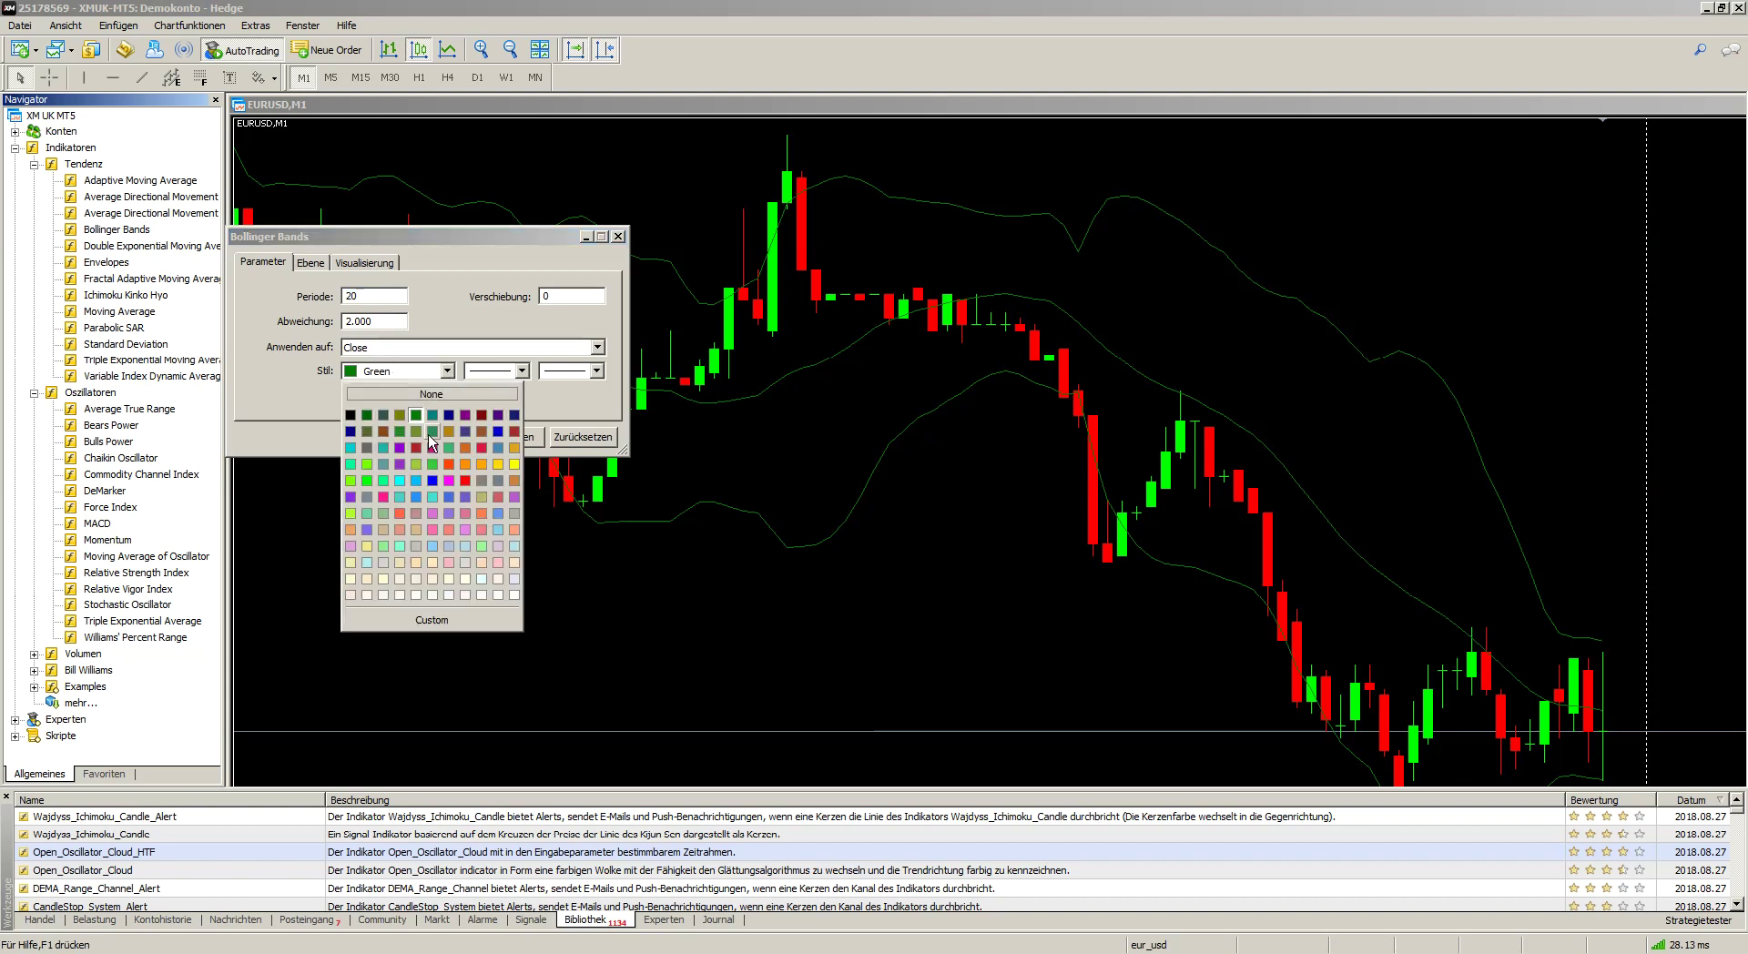
click(499, 580)
drag(383, 322, 329, 307)
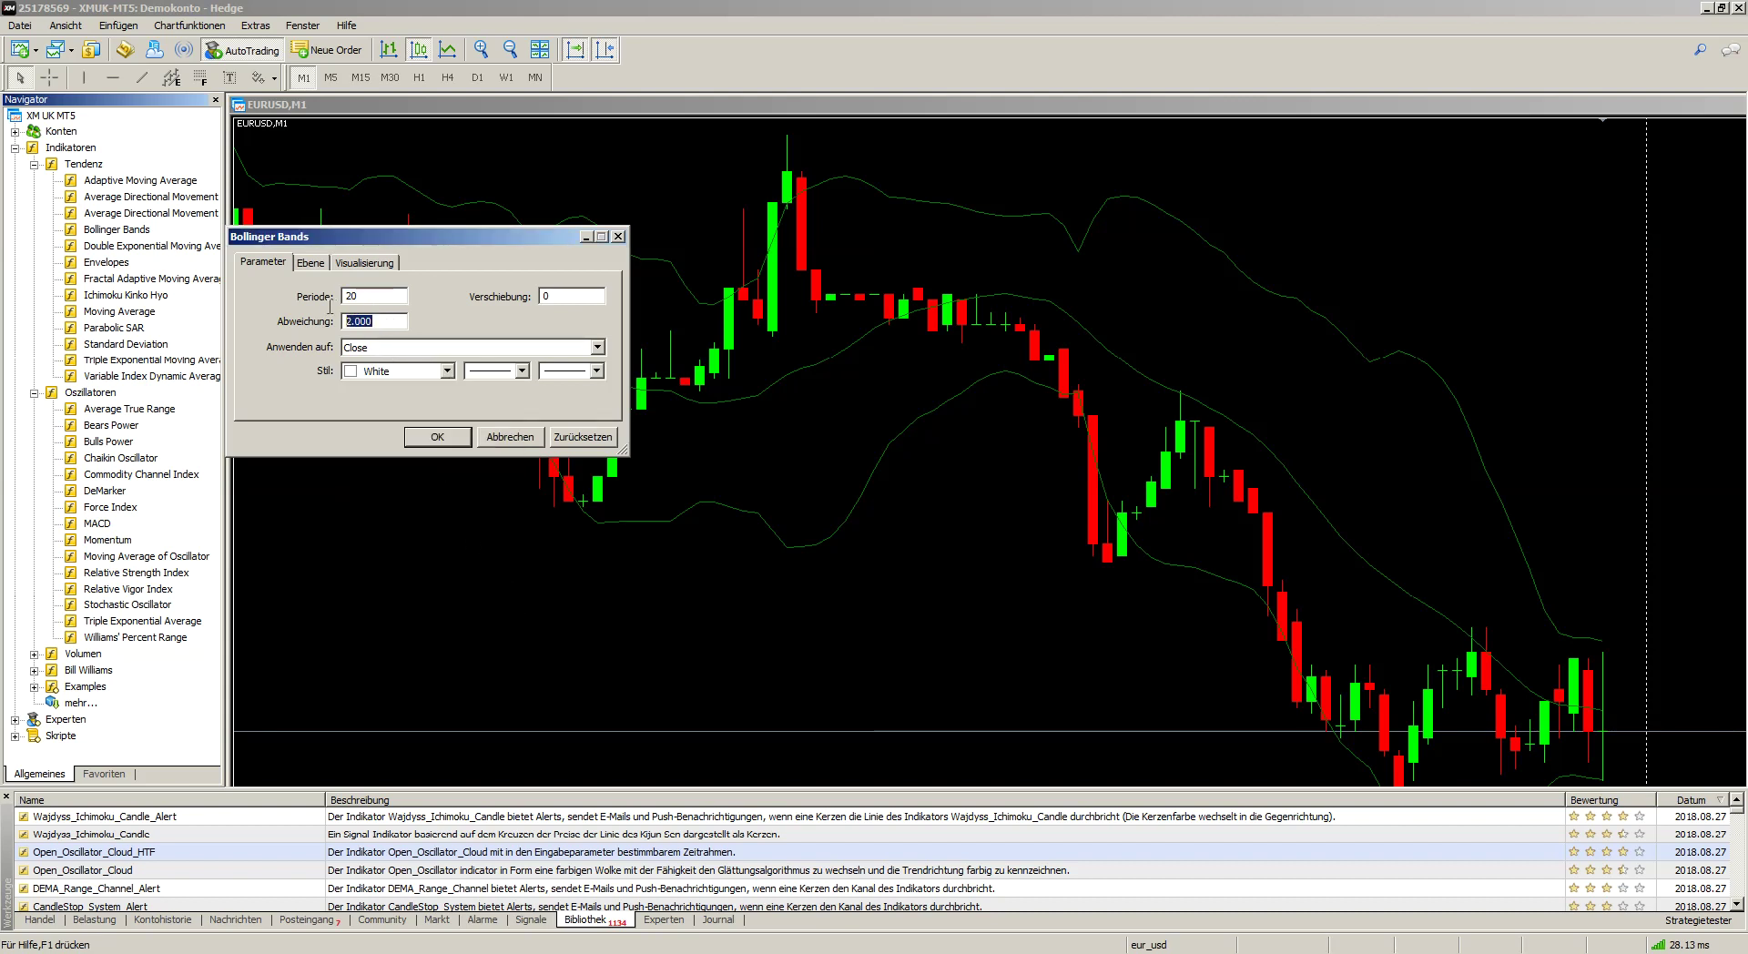
text(1)
click(439, 439)
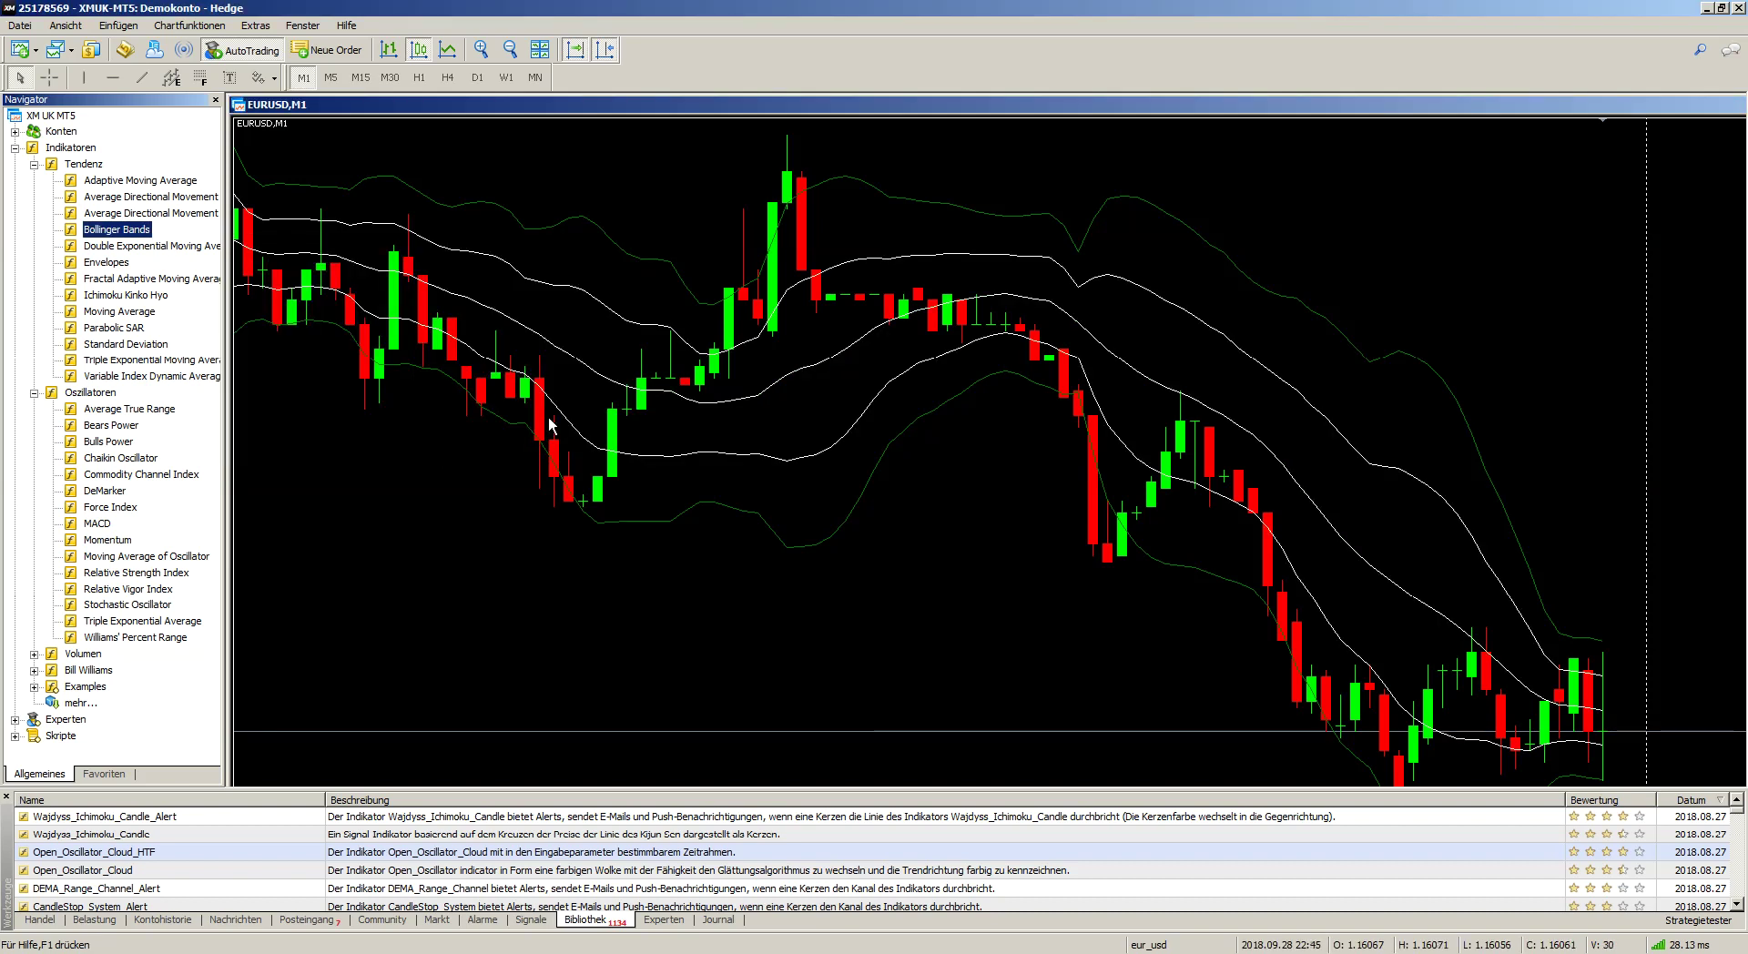
Step: Close the indicator library panel, zoom in on the candles and scroll to the latest bars
click(1209, 478)
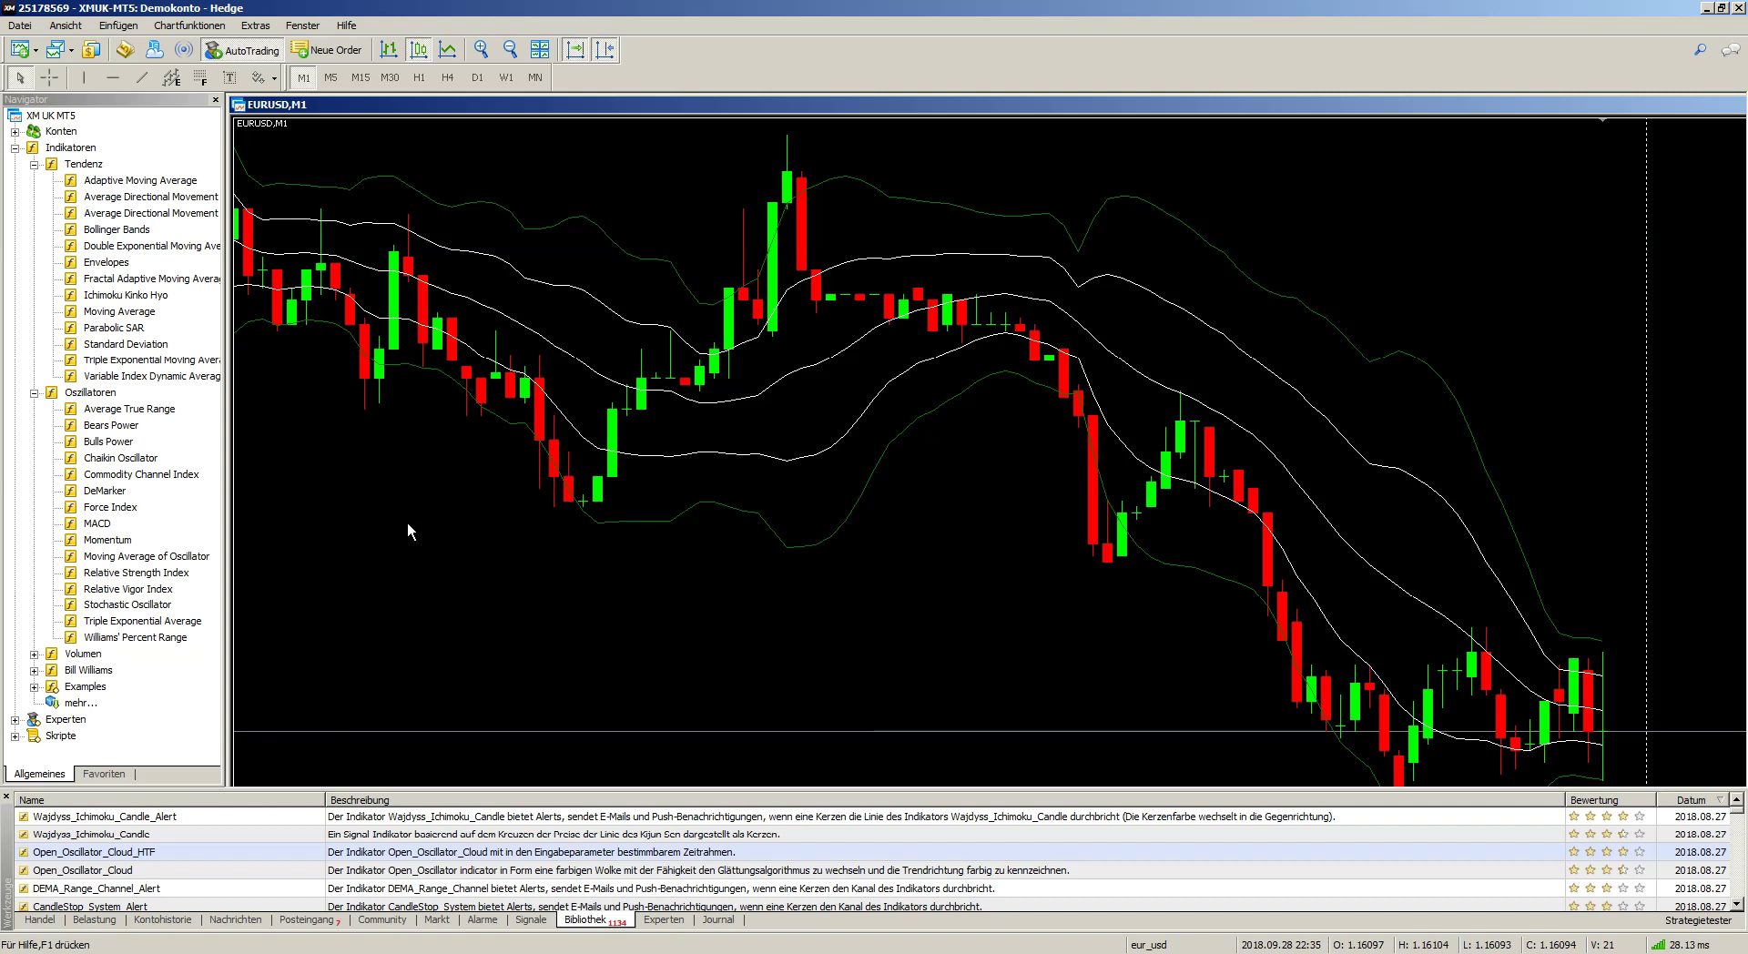
click(8, 799)
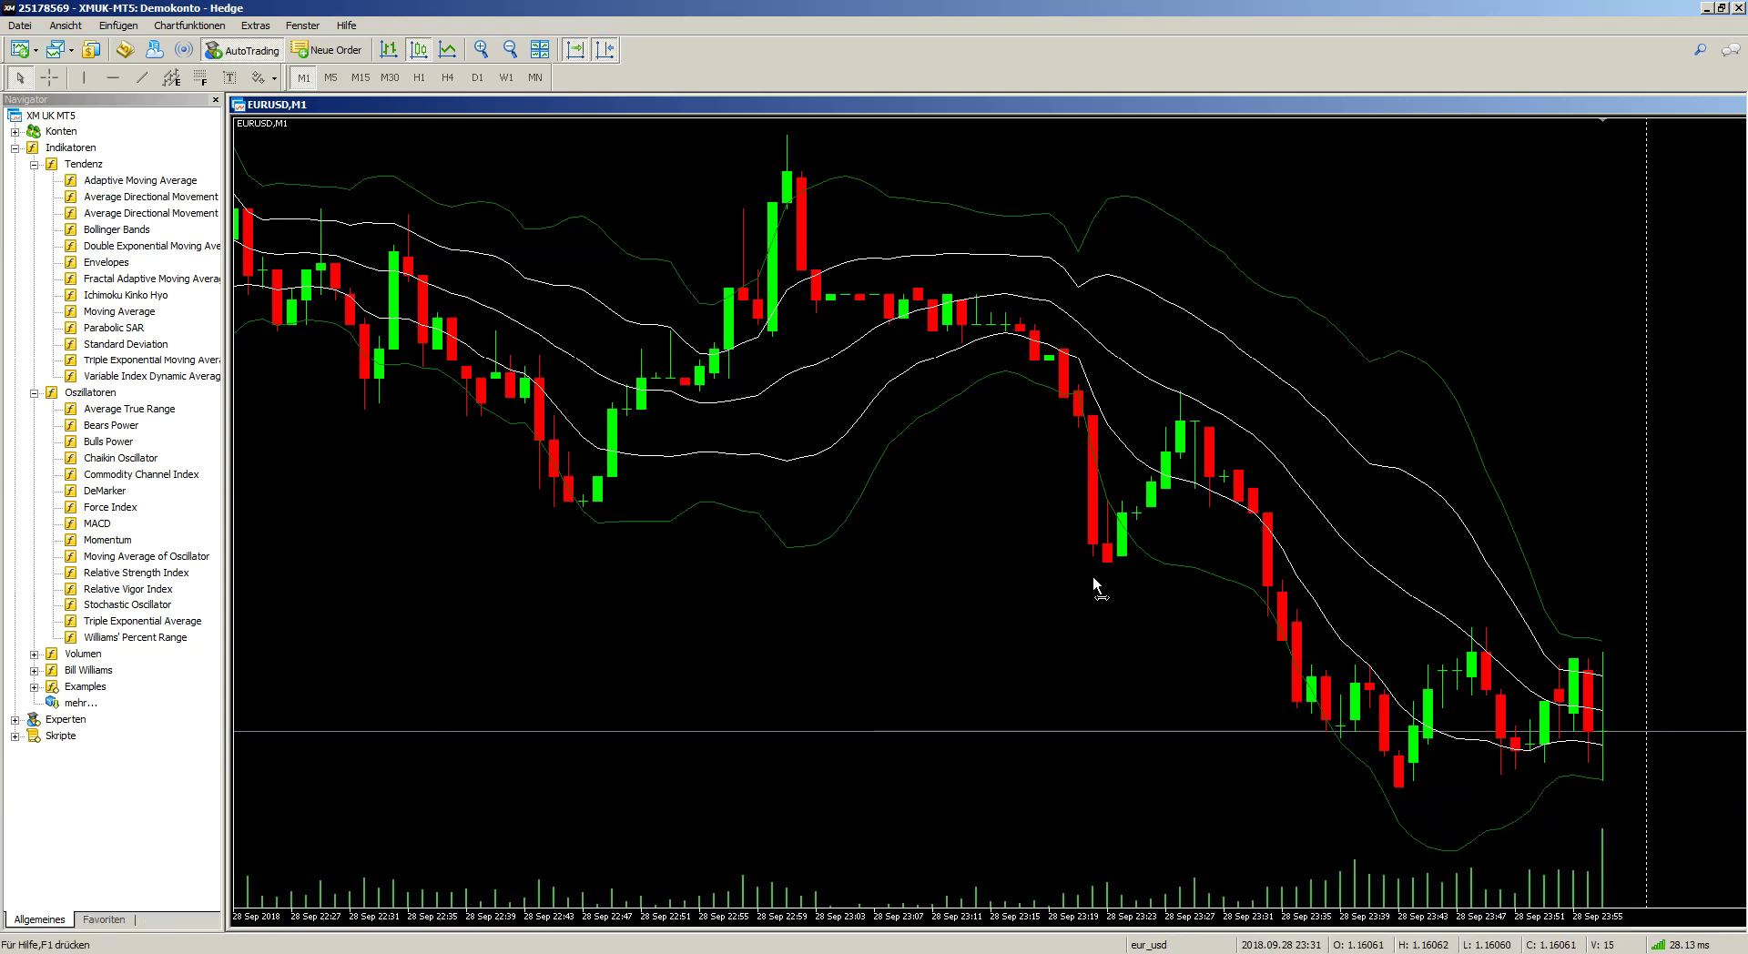
click(480, 49)
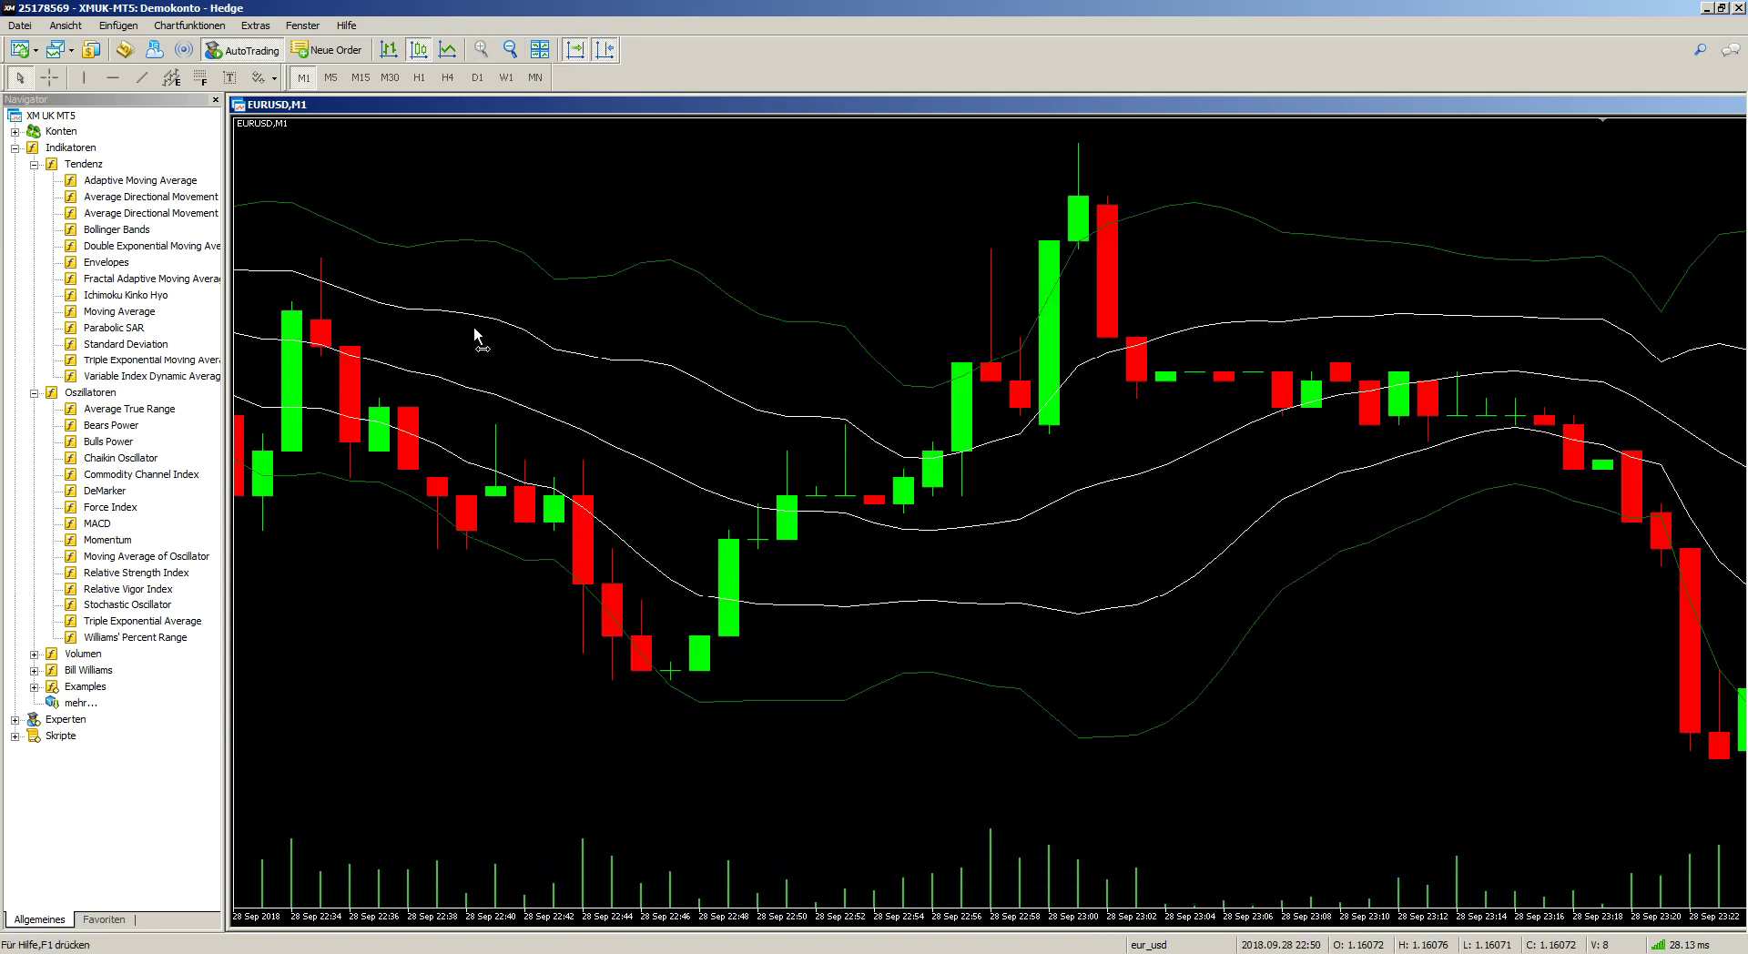
scroll(1074, 410, down, 10)
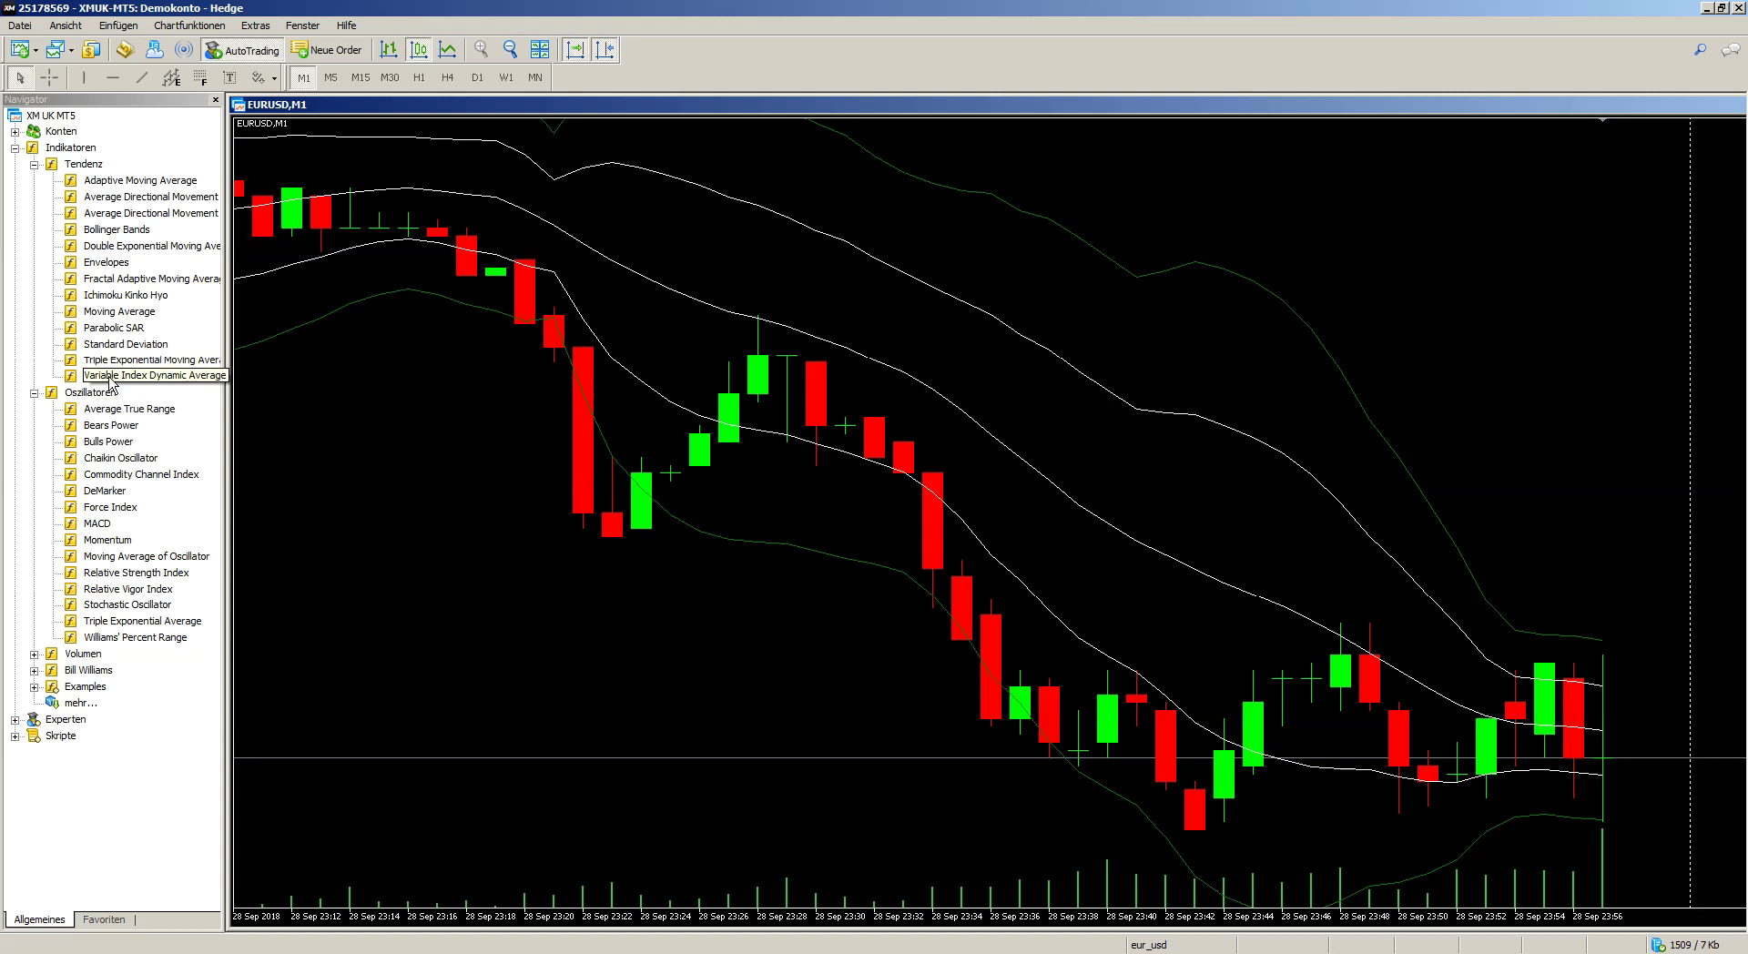
Step: Add a Moving Average to the chart with its default parameters
double_click(119, 310)
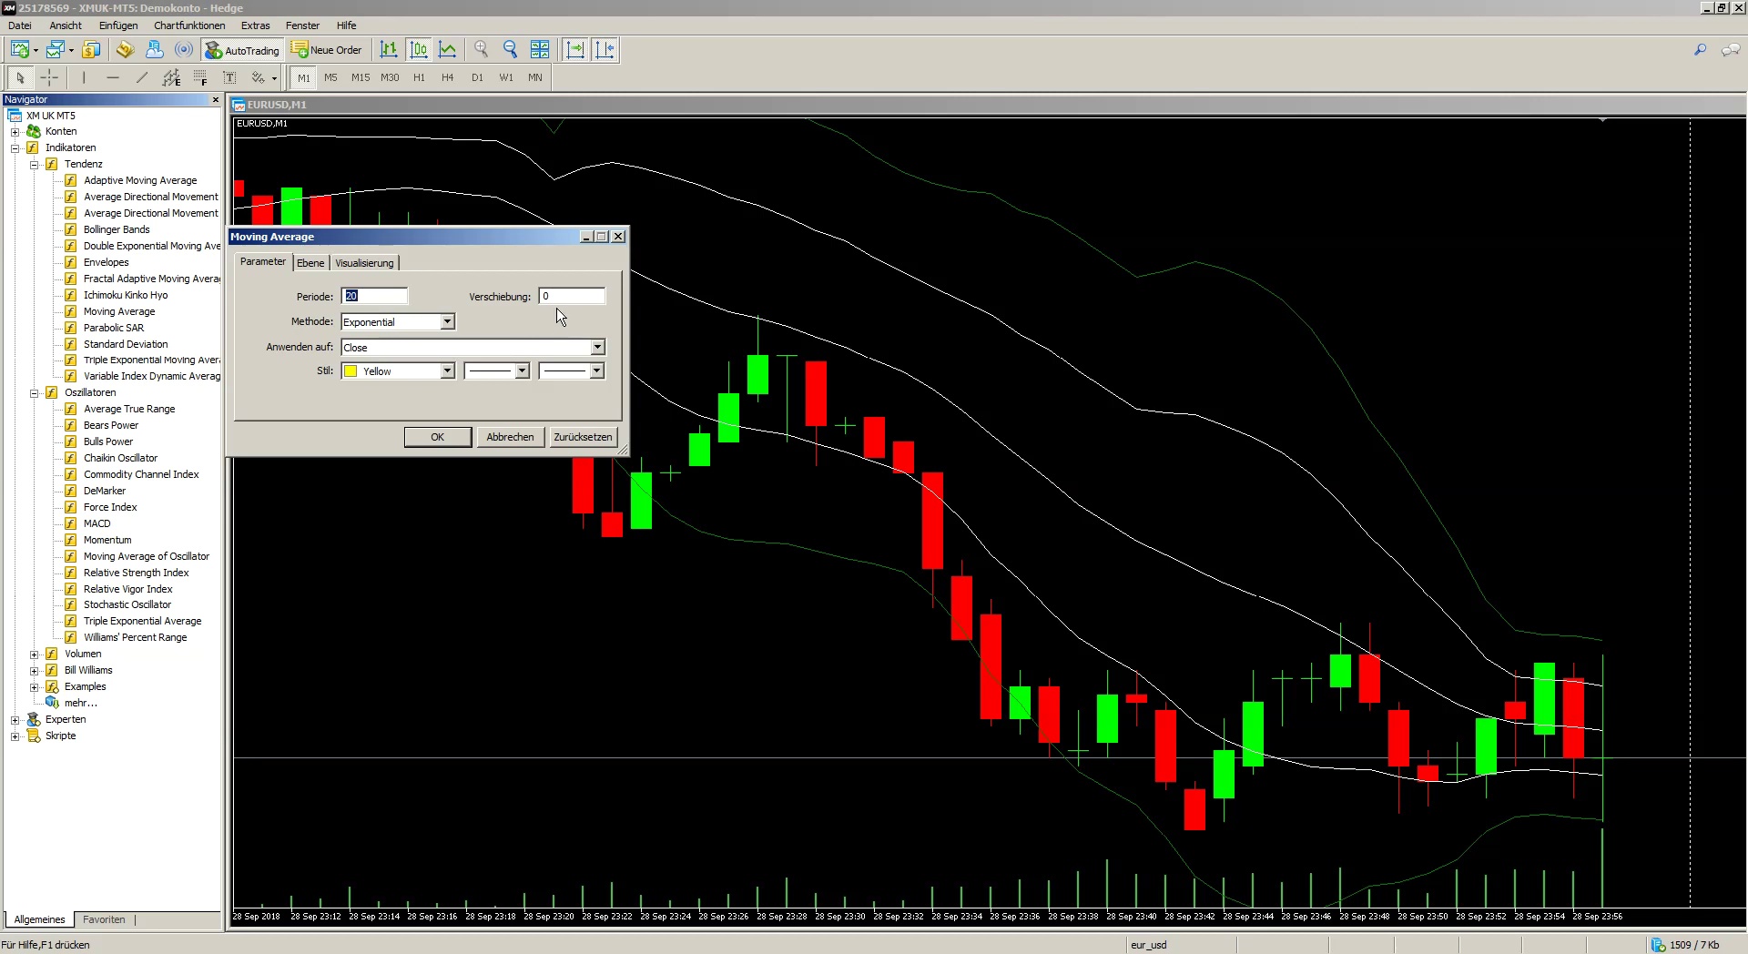
click(311, 262)
click(274, 264)
click(451, 441)
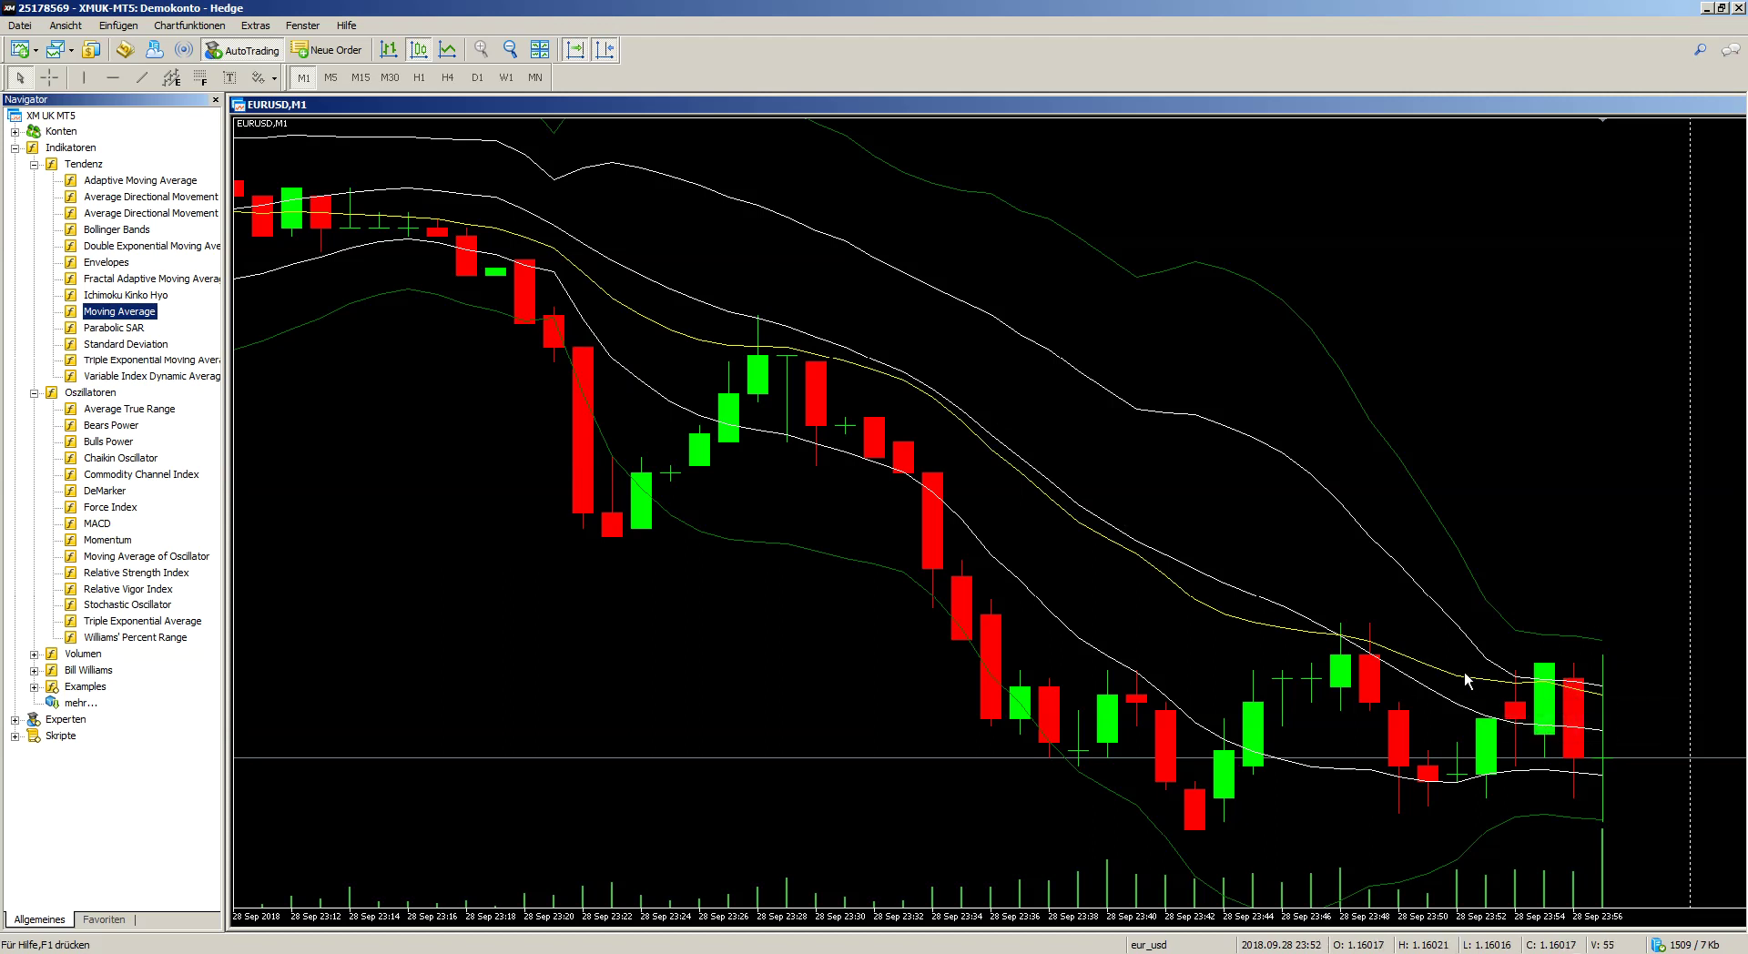
Step: Add a dark orange 50-period EMA to the chart
drag(119, 311, 658, 441)
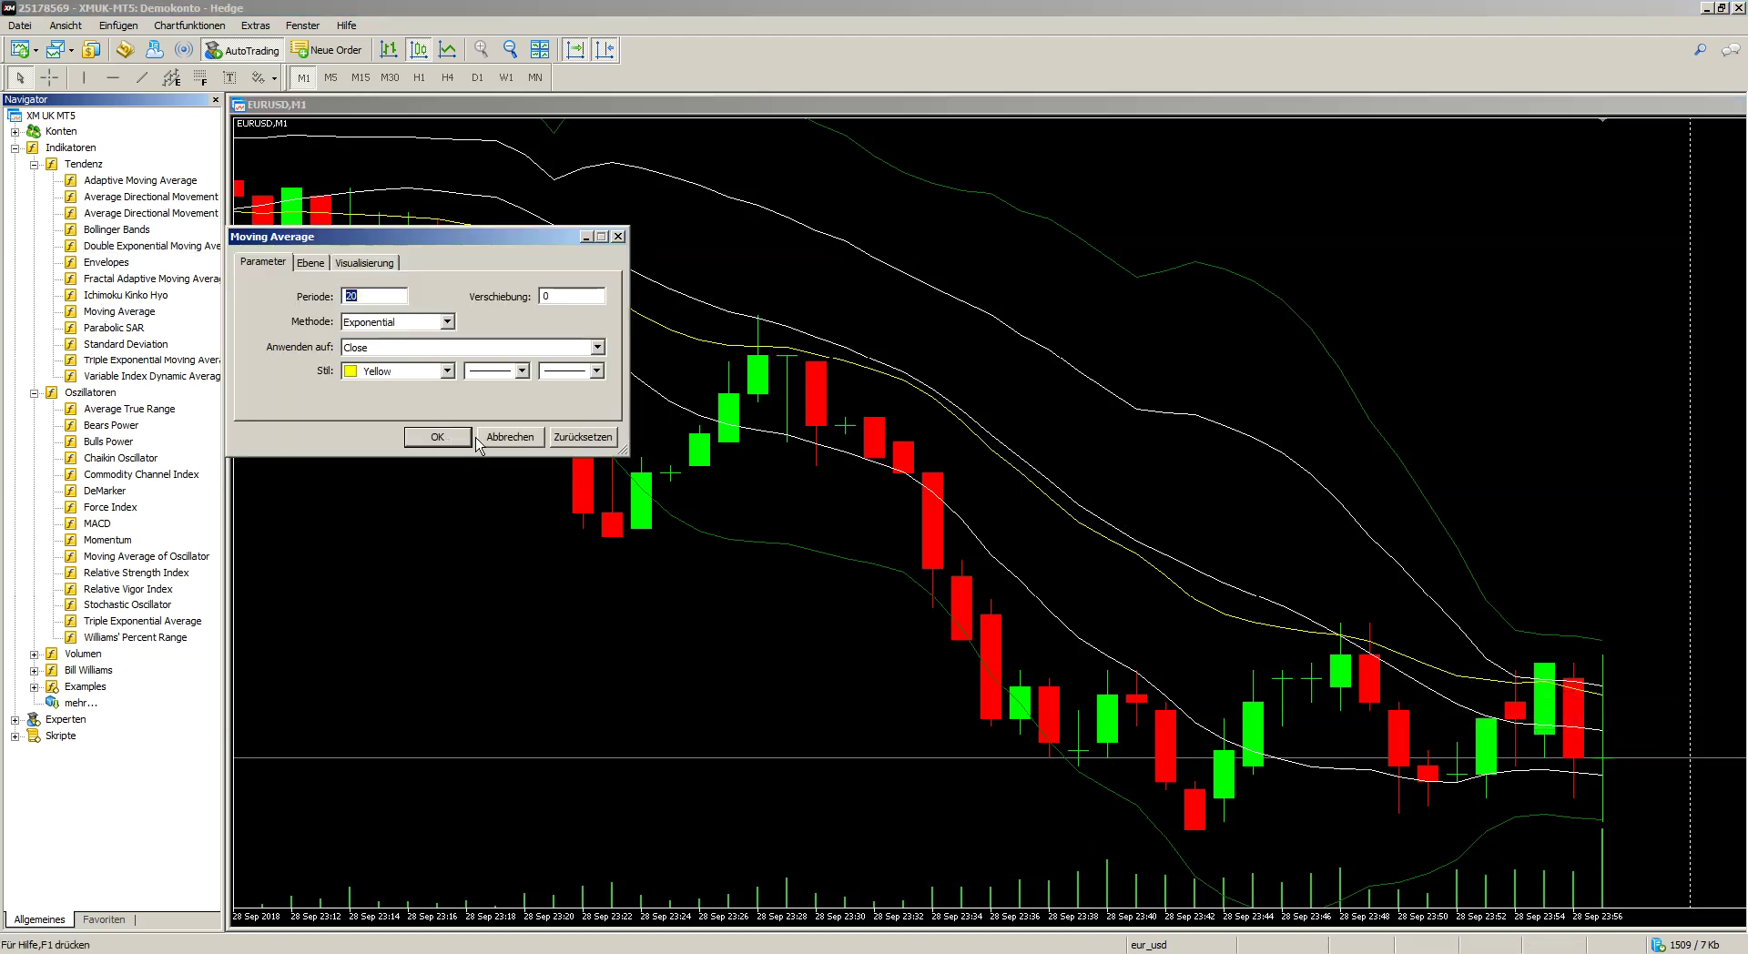
text(50)
click(447, 371)
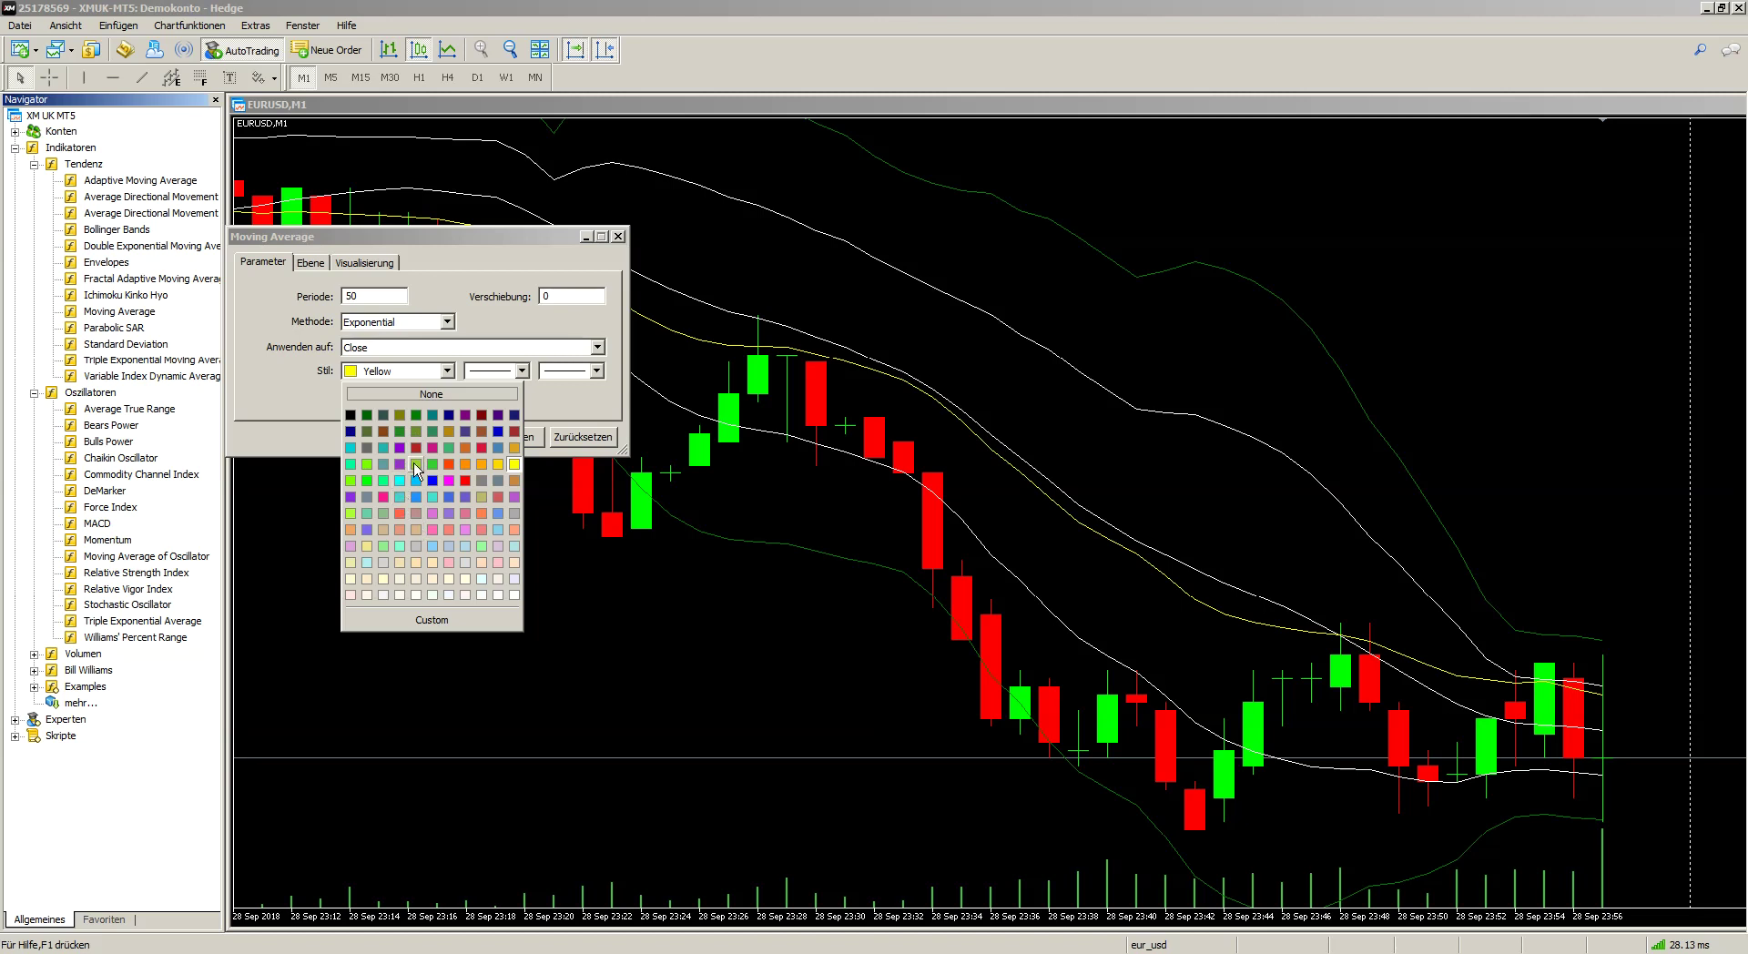
click(465, 465)
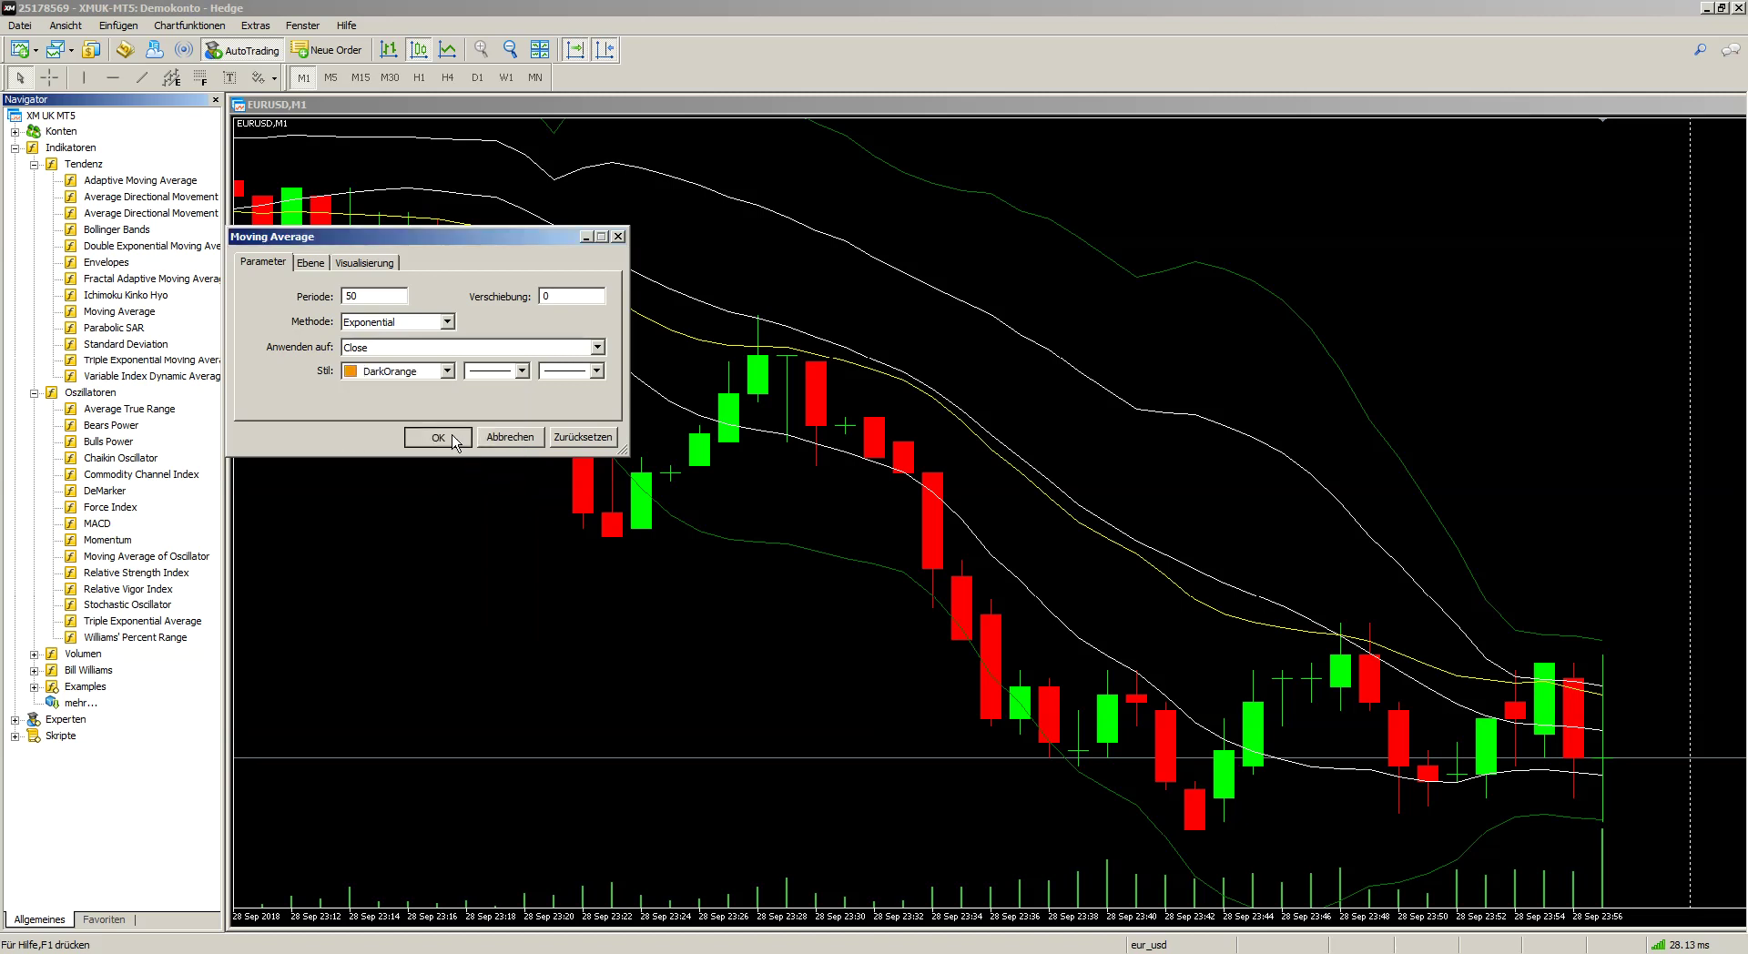
click(438, 438)
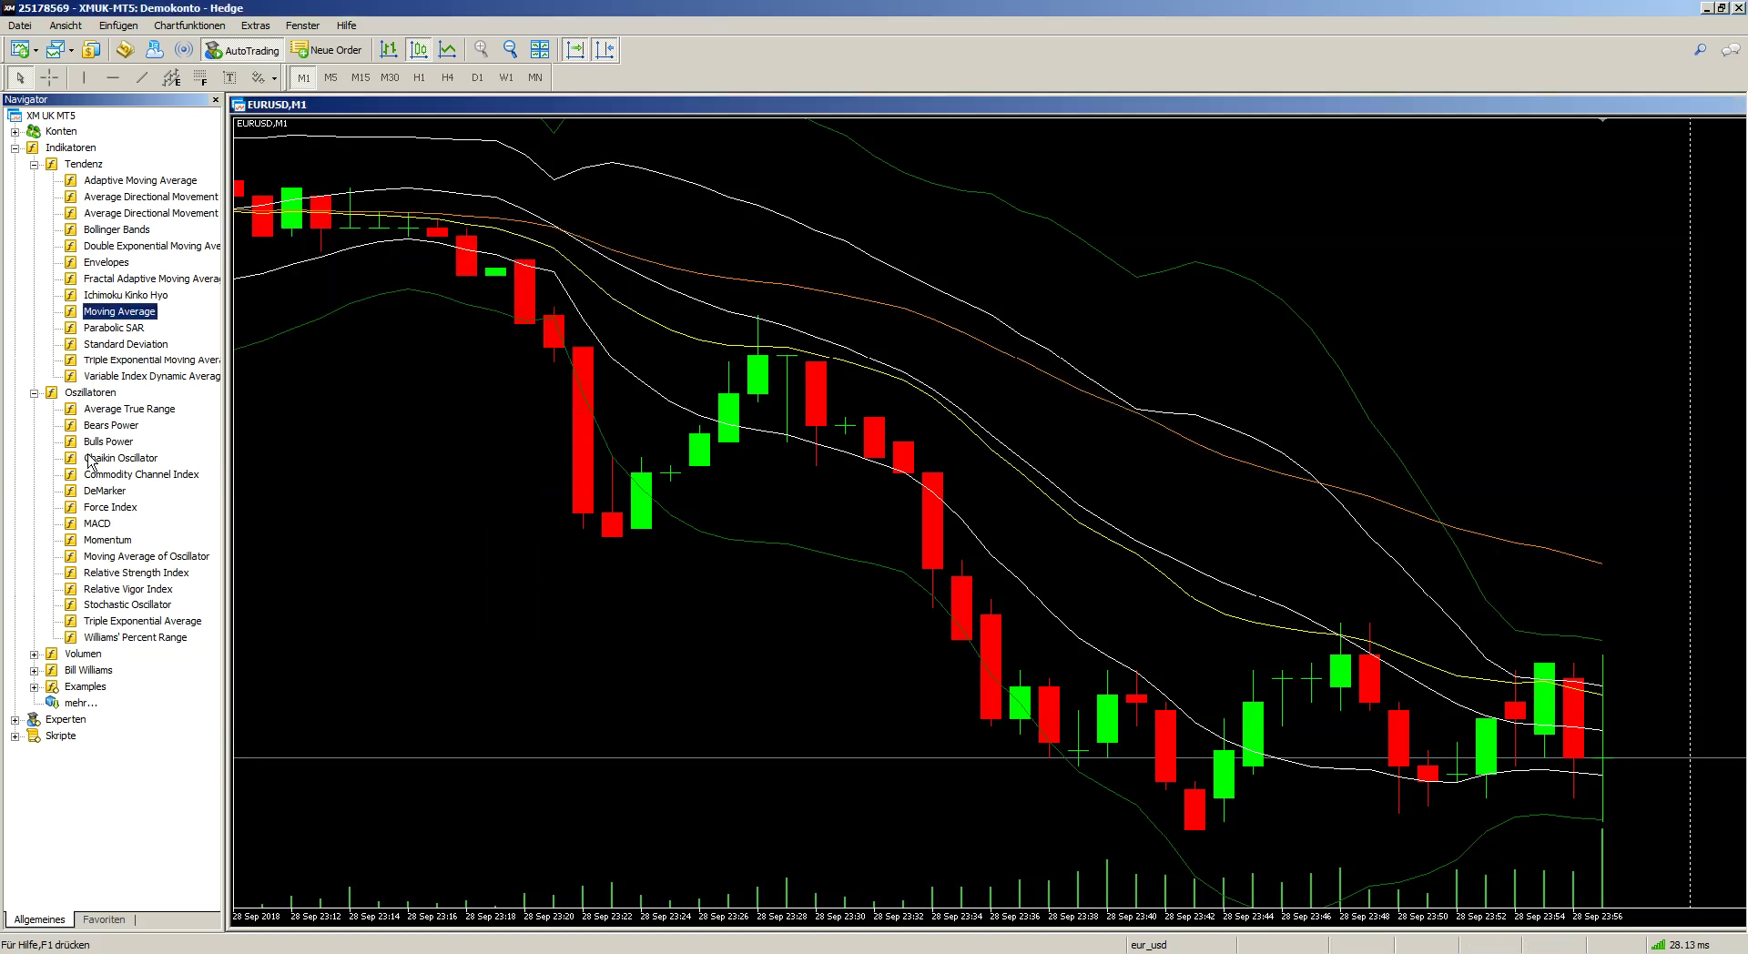
Step: Add a red 100-period EMA to the chart
drag(119, 312, 664, 438)
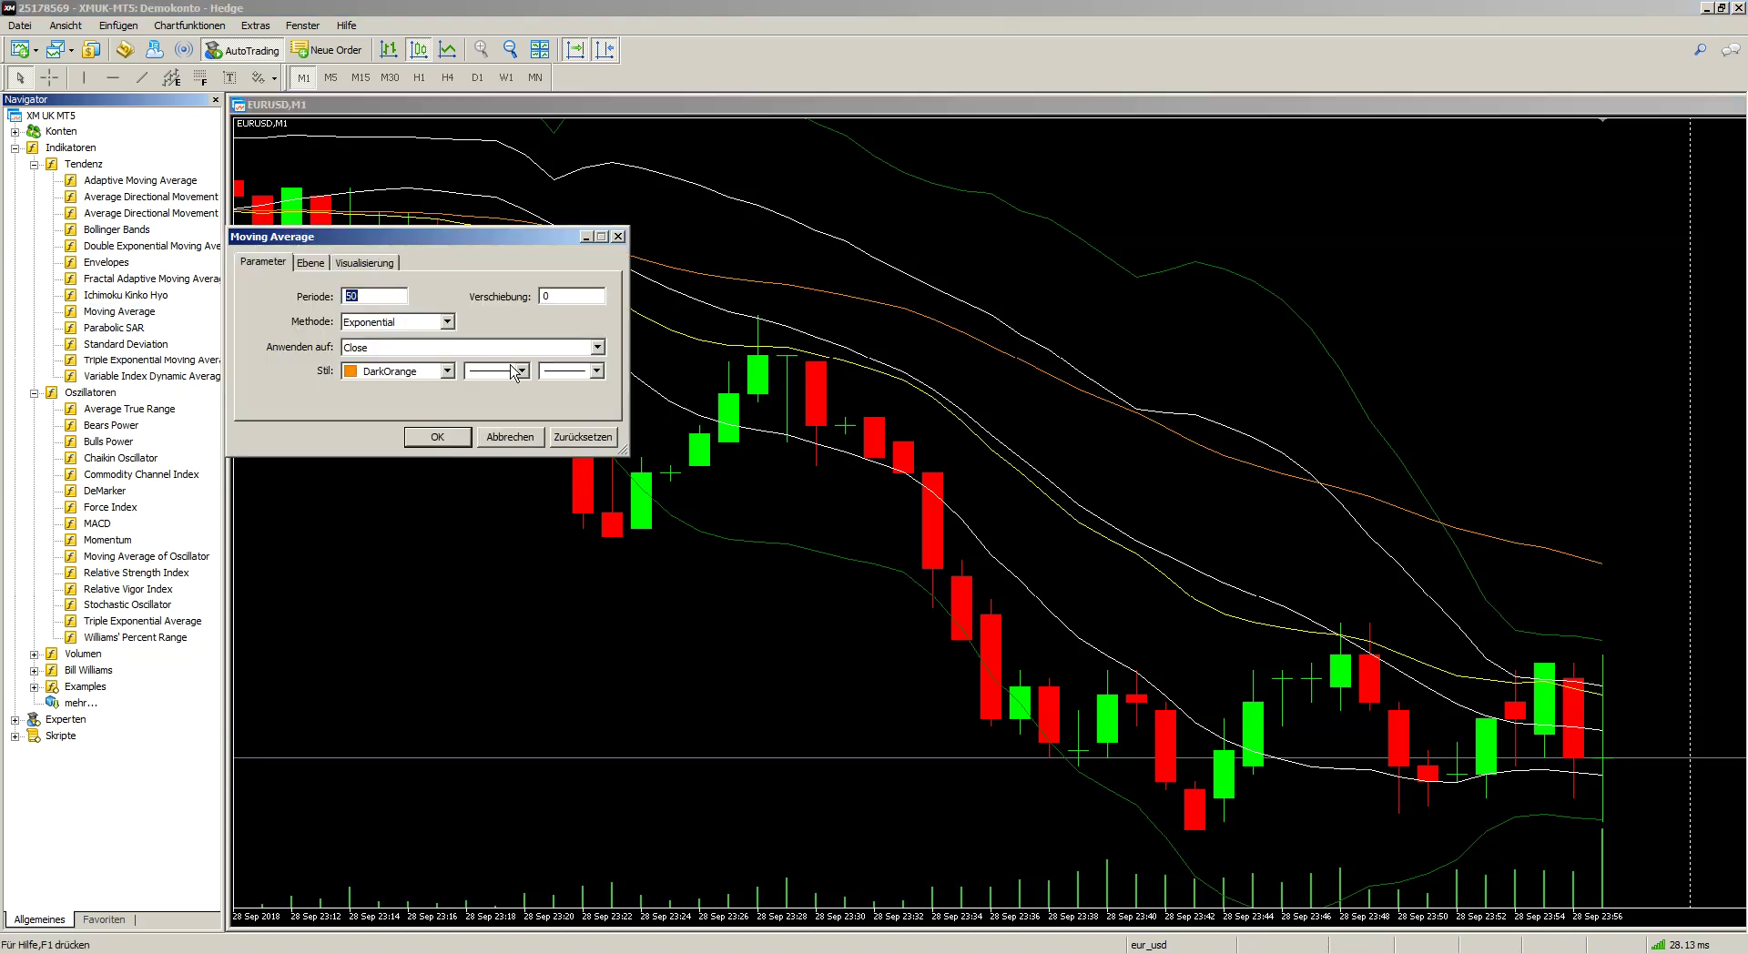
text(100)
click(422, 371)
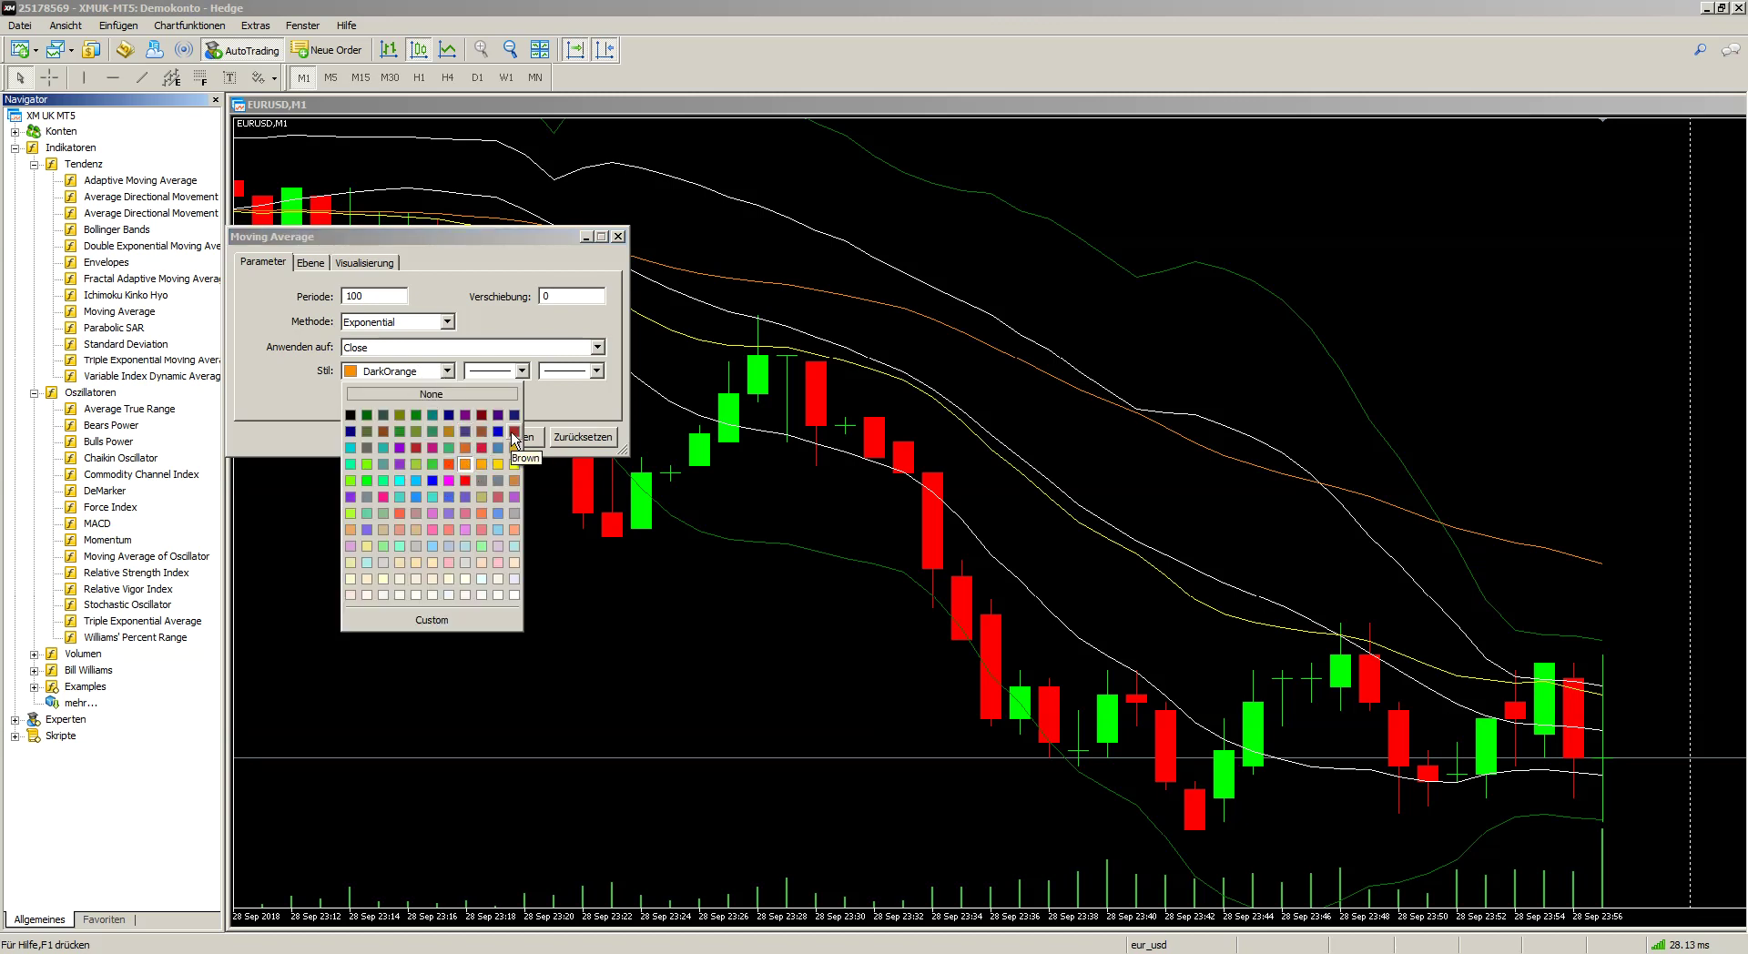
click(465, 481)
click(437, 437)
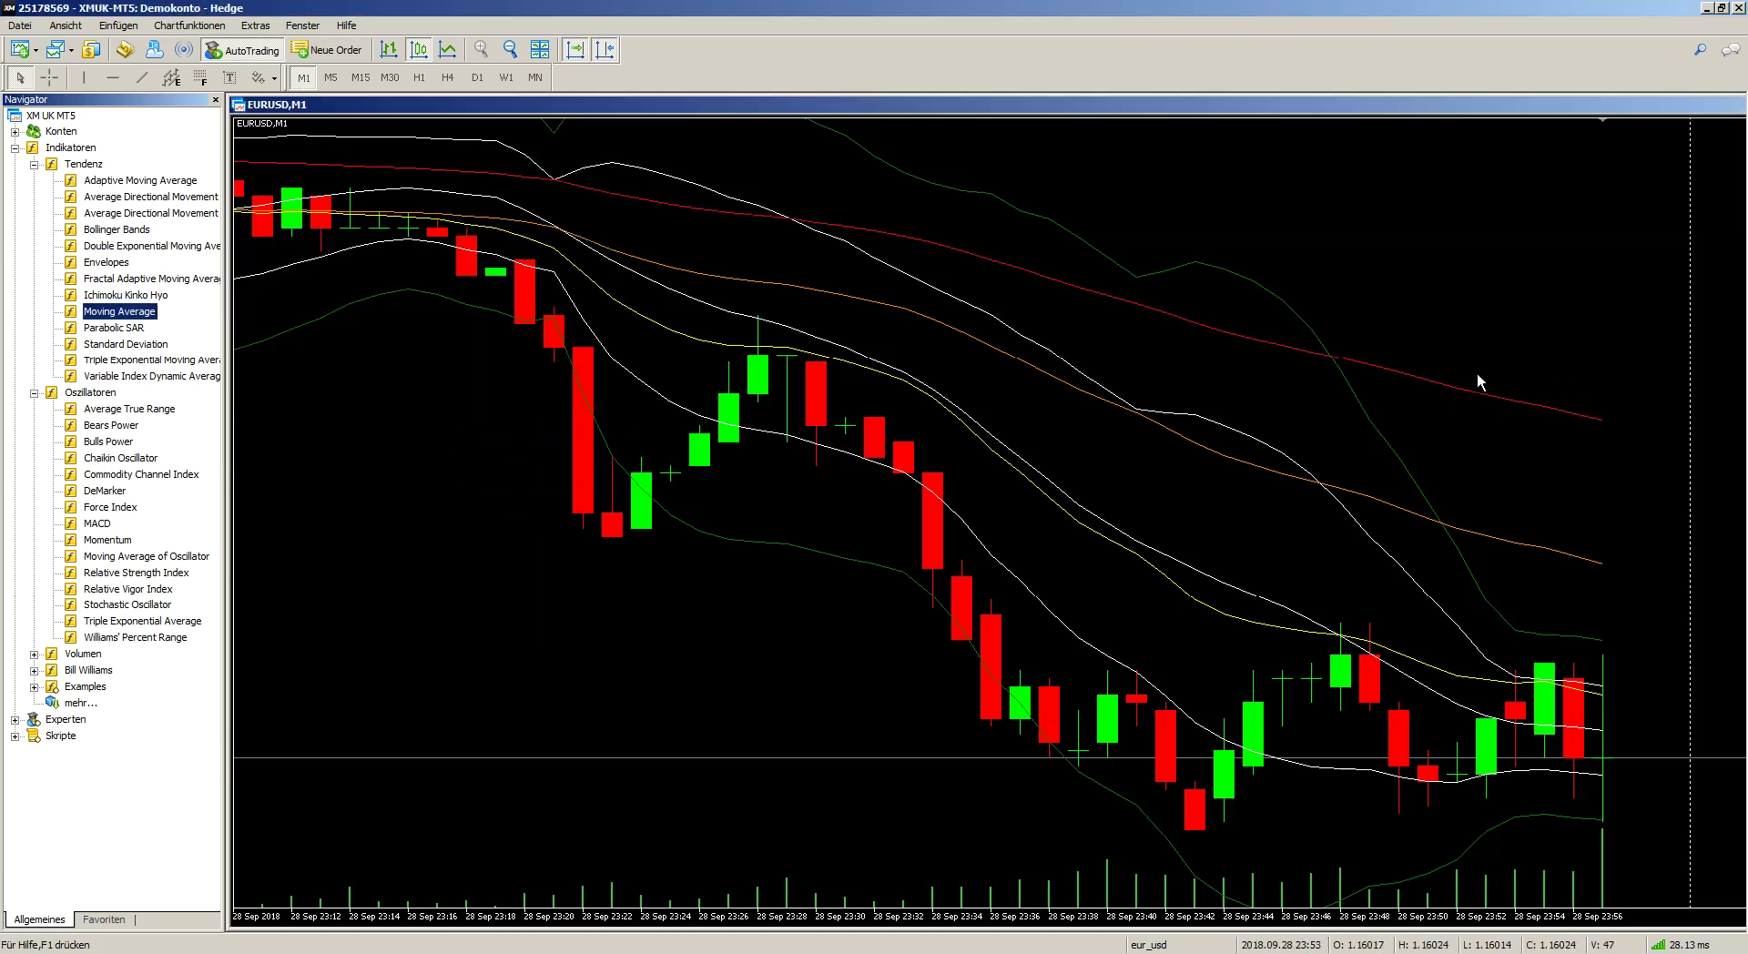
Step: Add a Purple 200-period EMA and close the Navigator so the chart fills the window
double_click(119, 311)
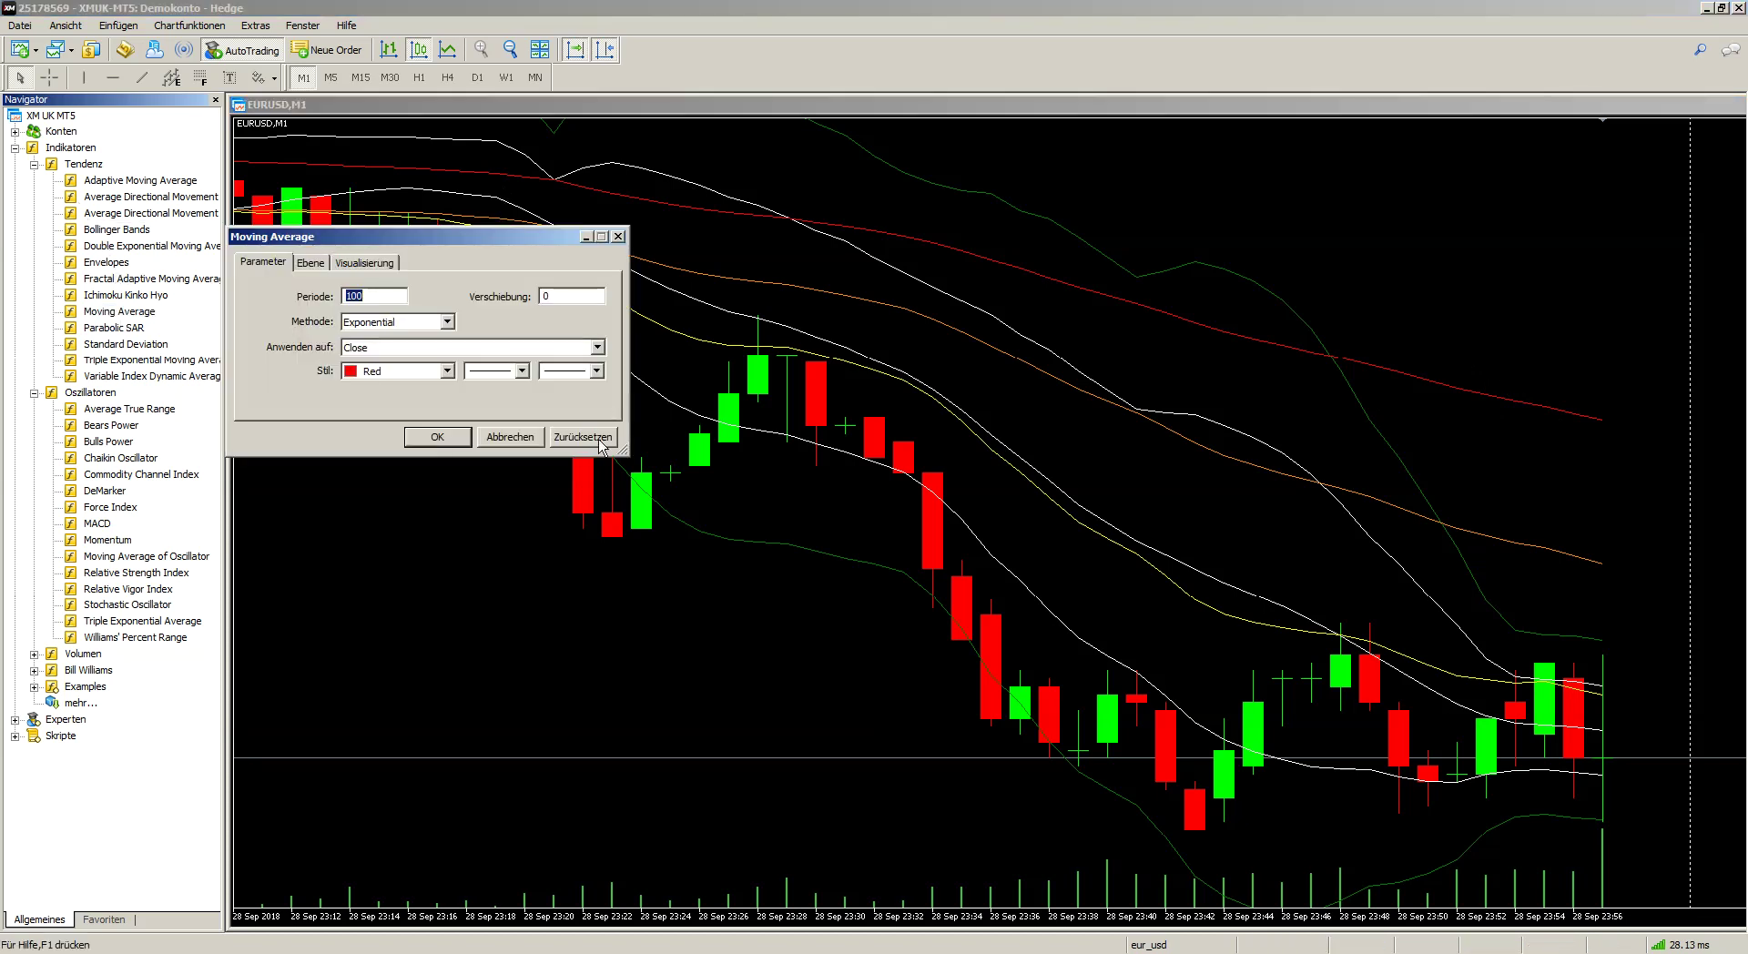
text(200)
click(446, 375)
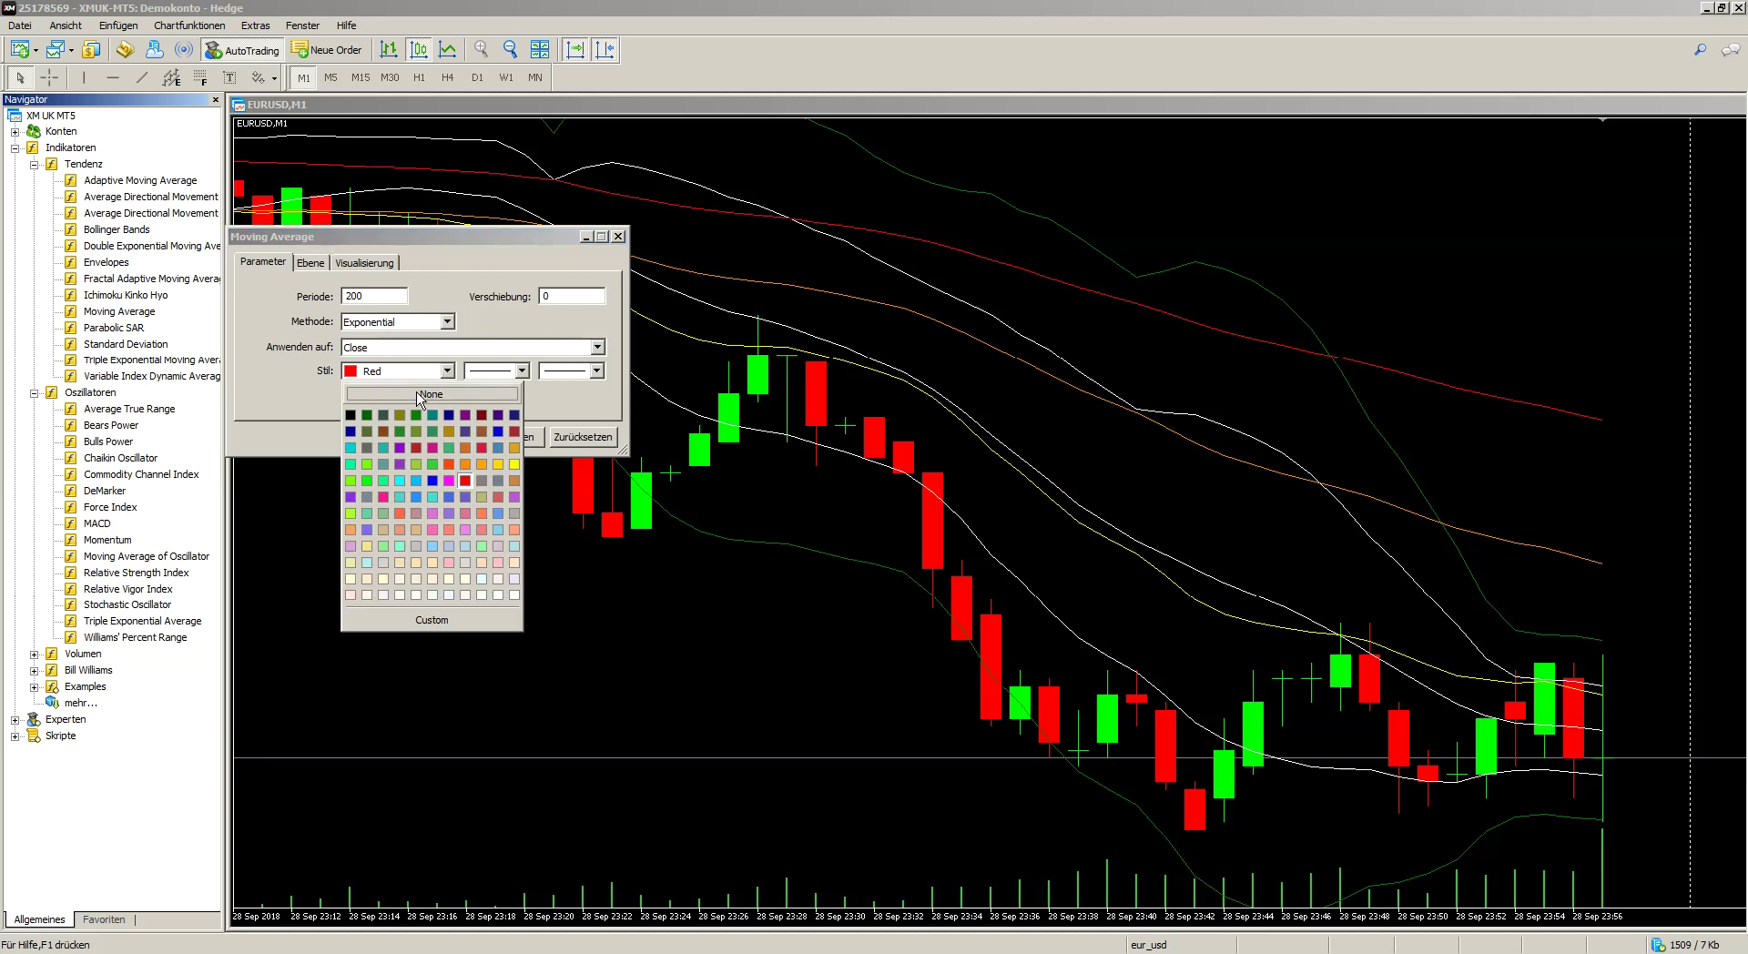
click(514, 501)
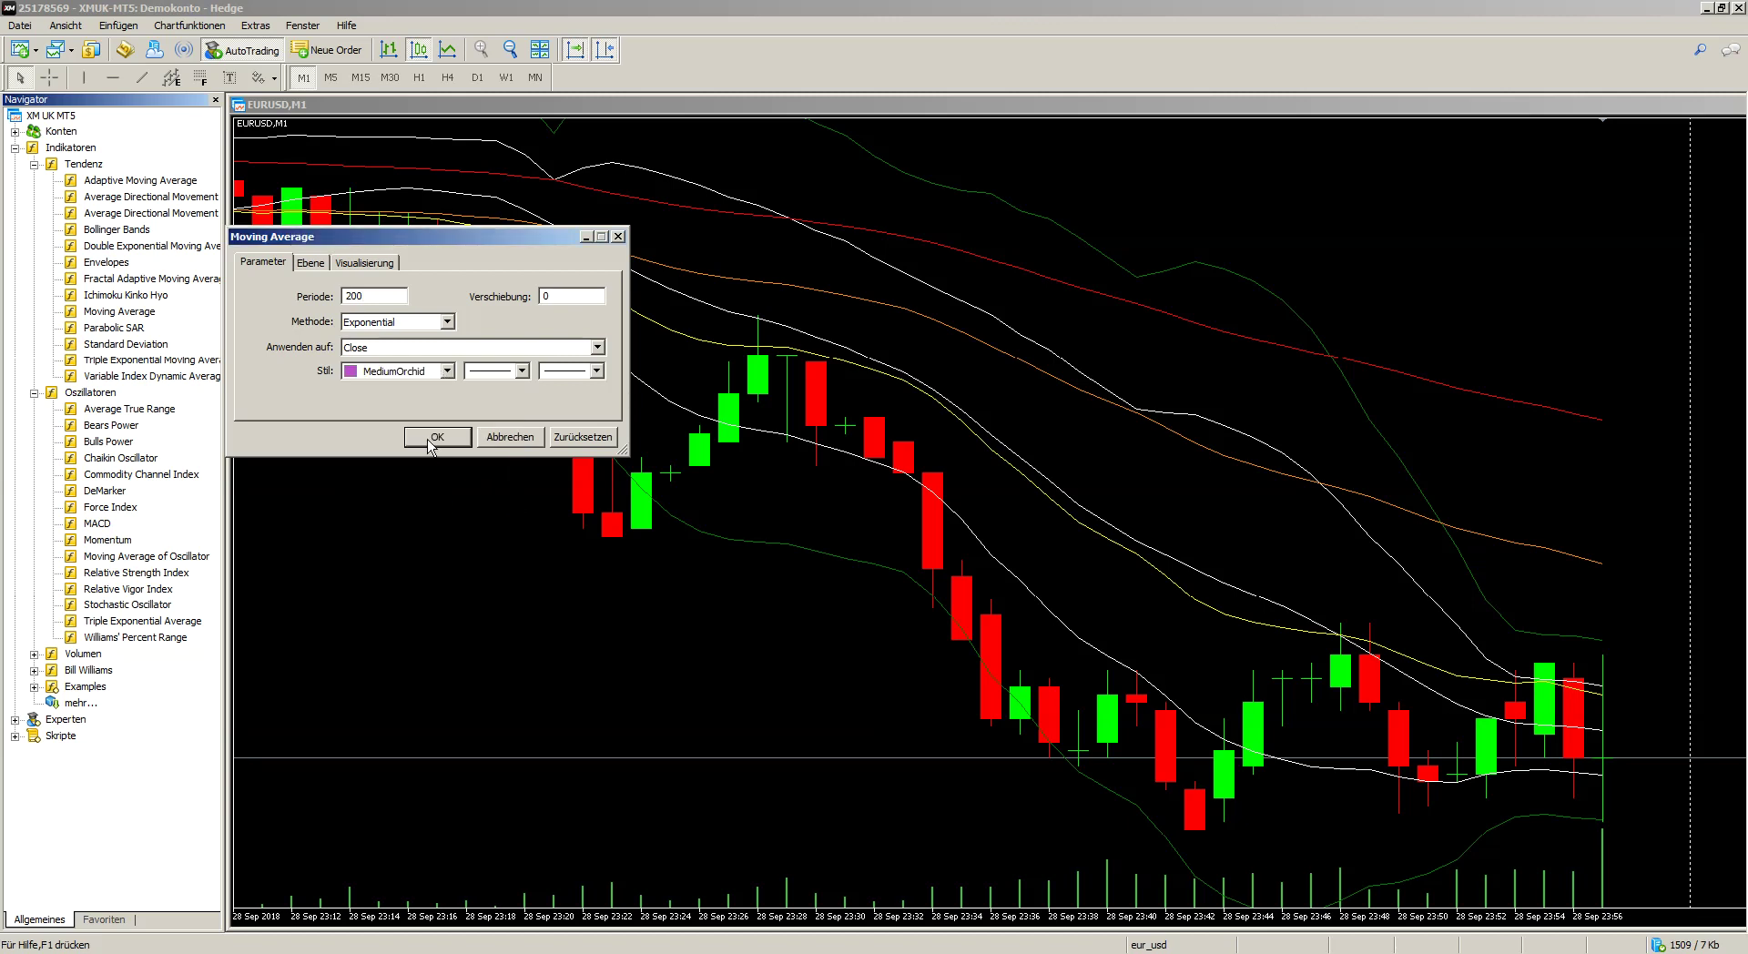
click(448, 372)
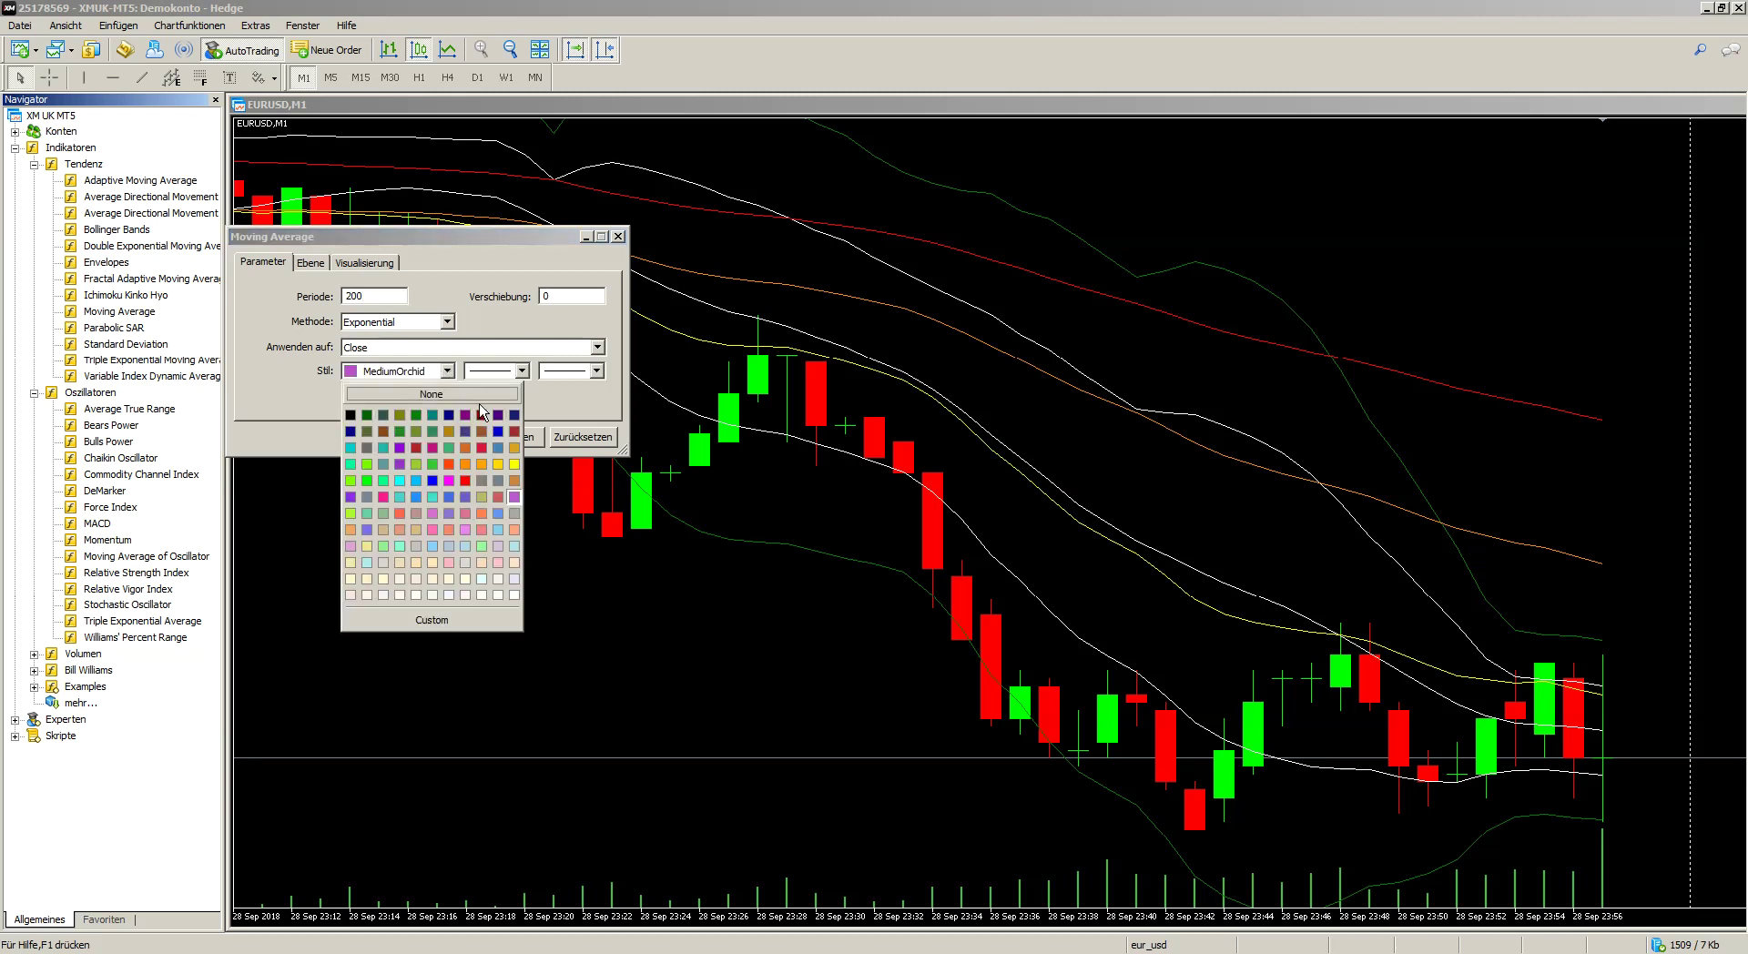
click(466, 417)
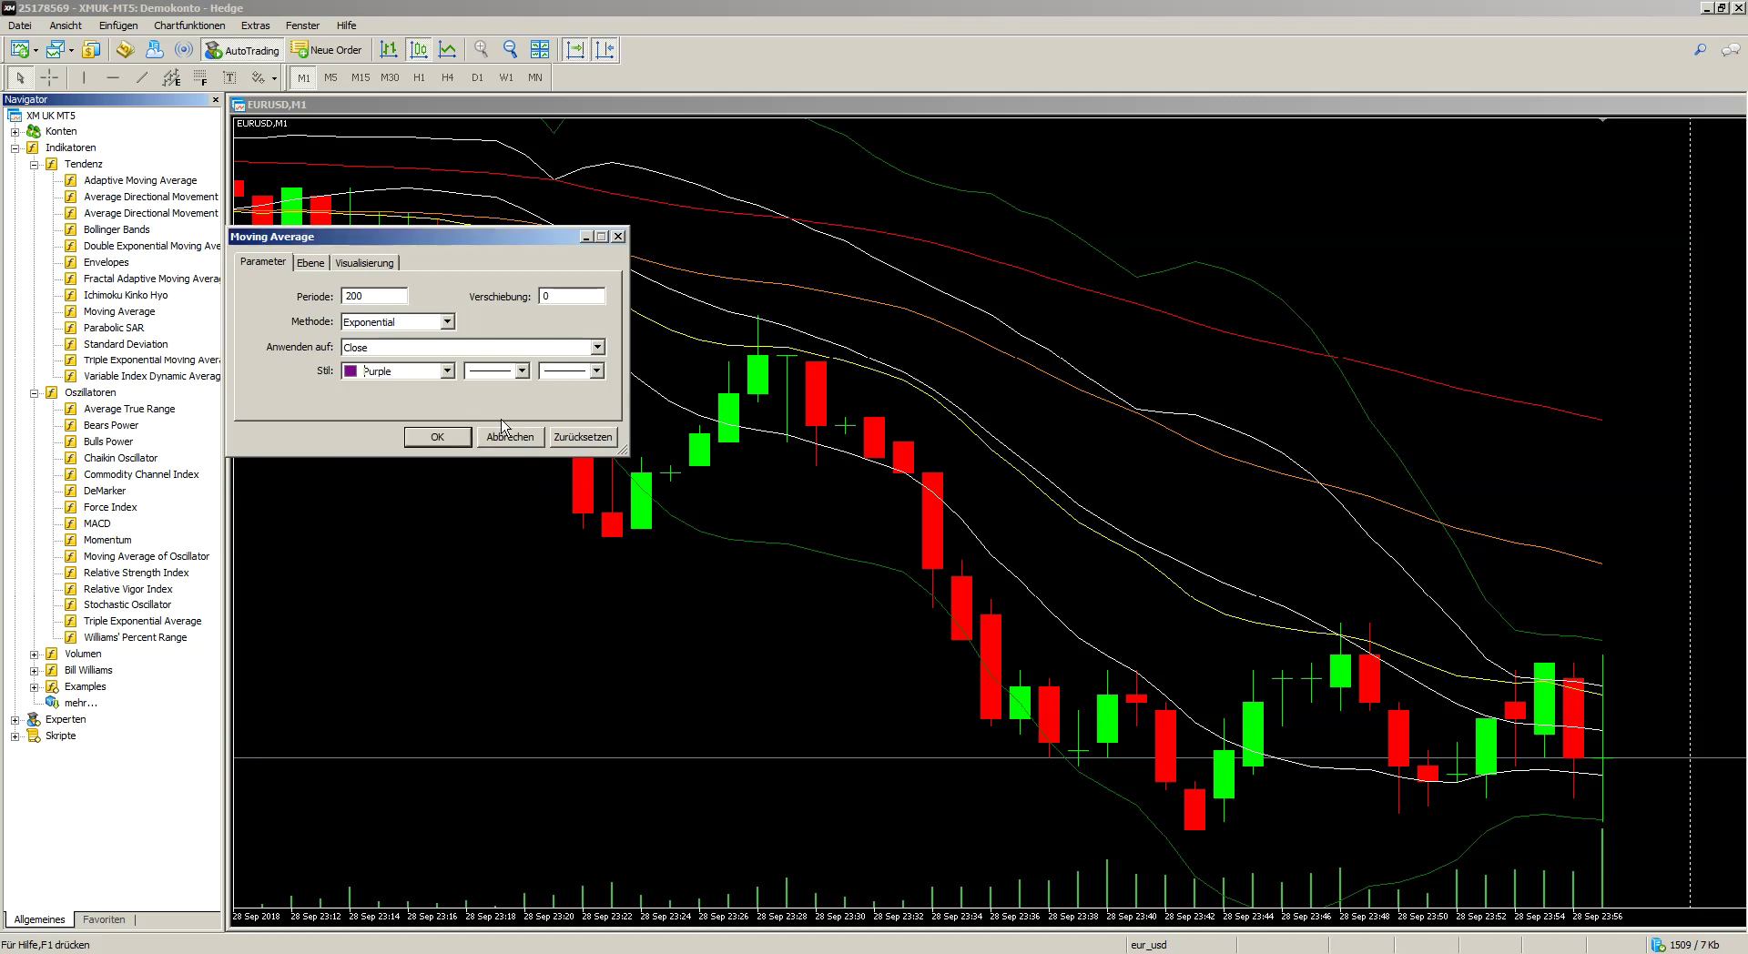
click(455, 435)
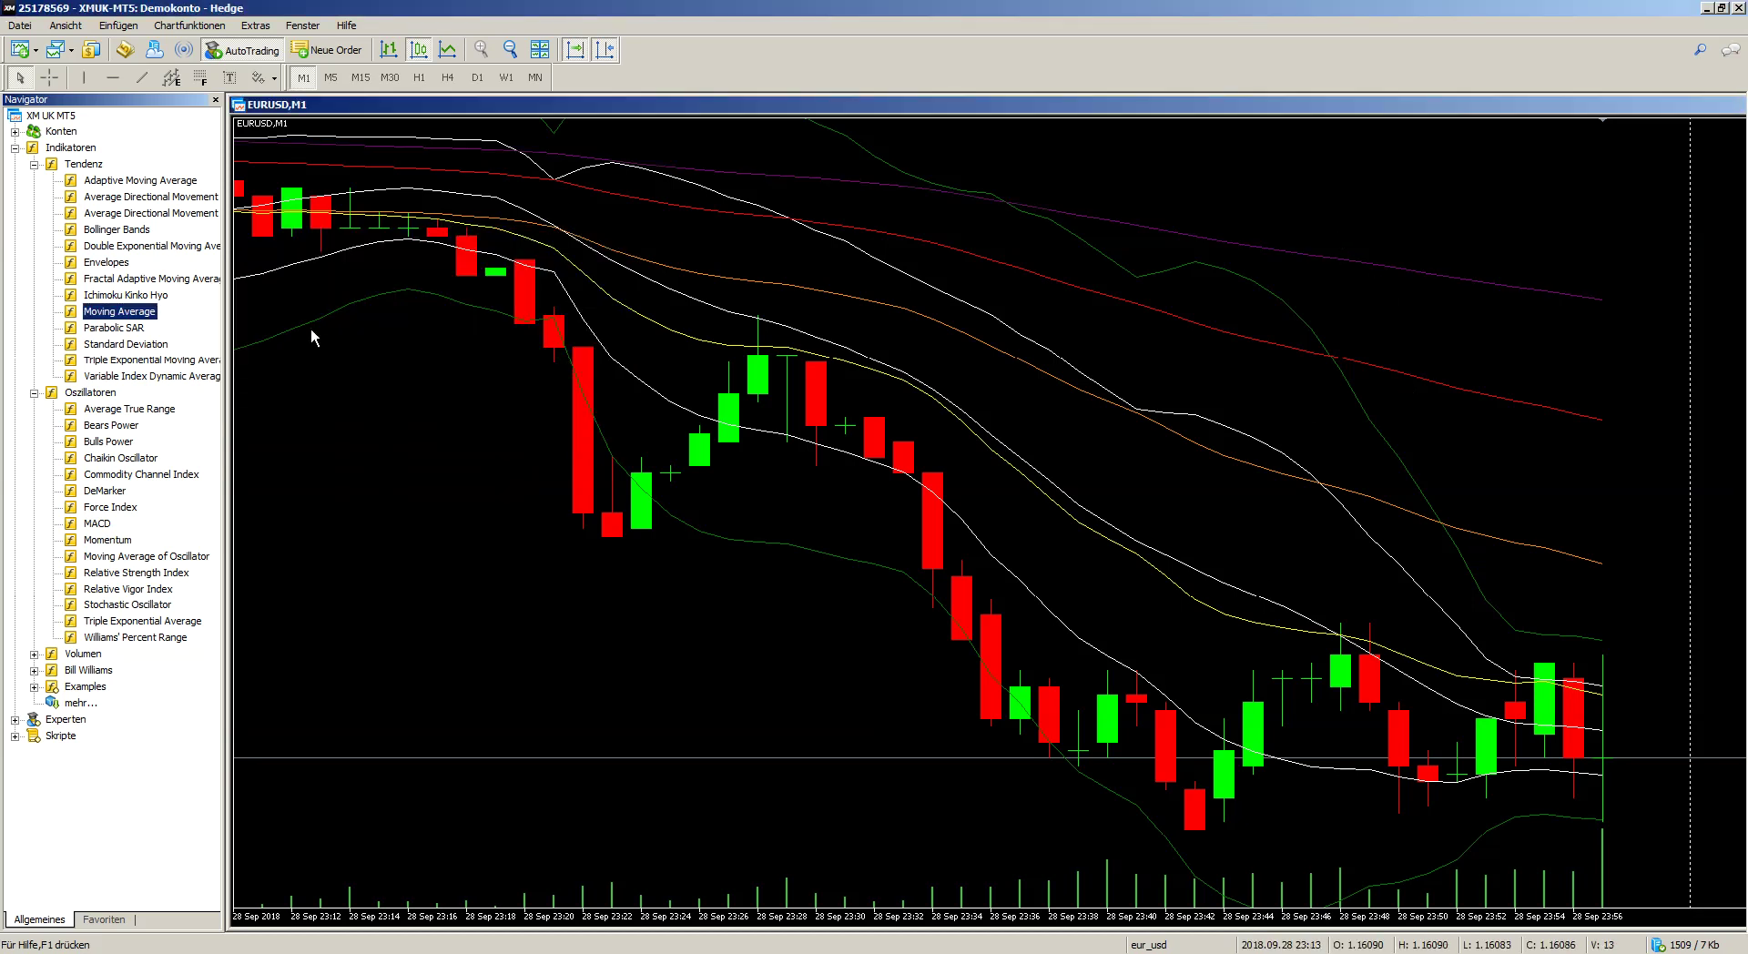
click(216, 100)
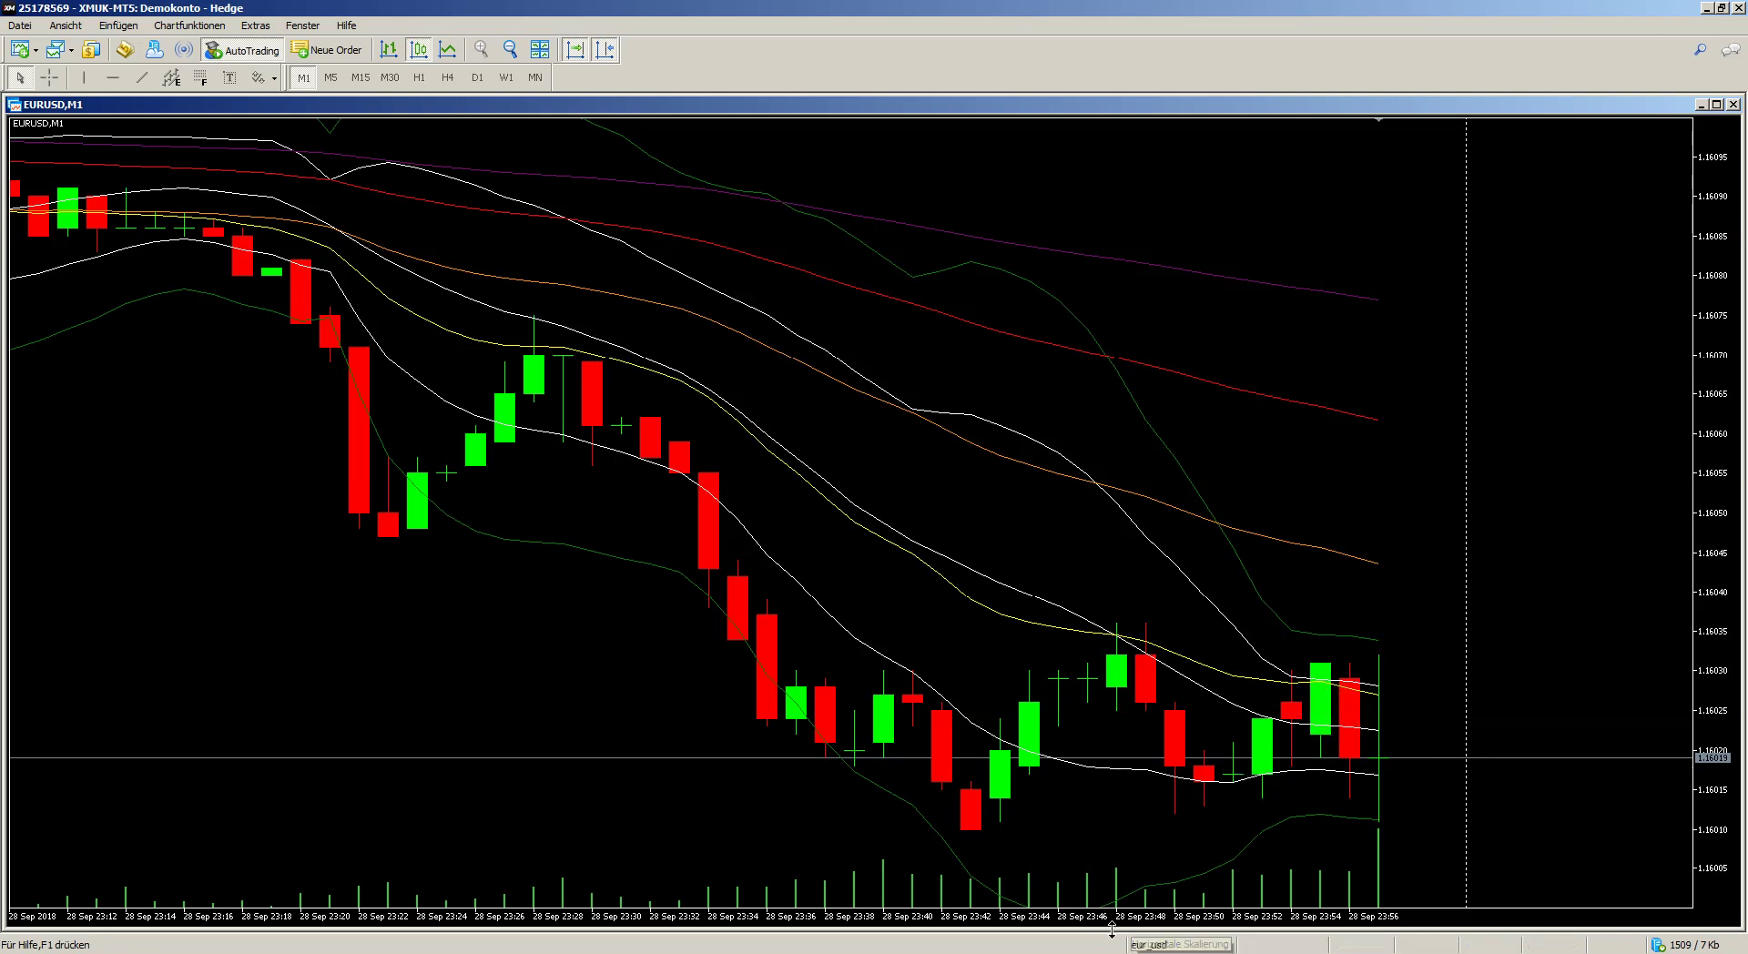
Step: Bring IQ Option's EUR/USD chart with its bands and moving averages forward from the taskbar
click(1194, 953)
scroll(976, 565, down, 3)
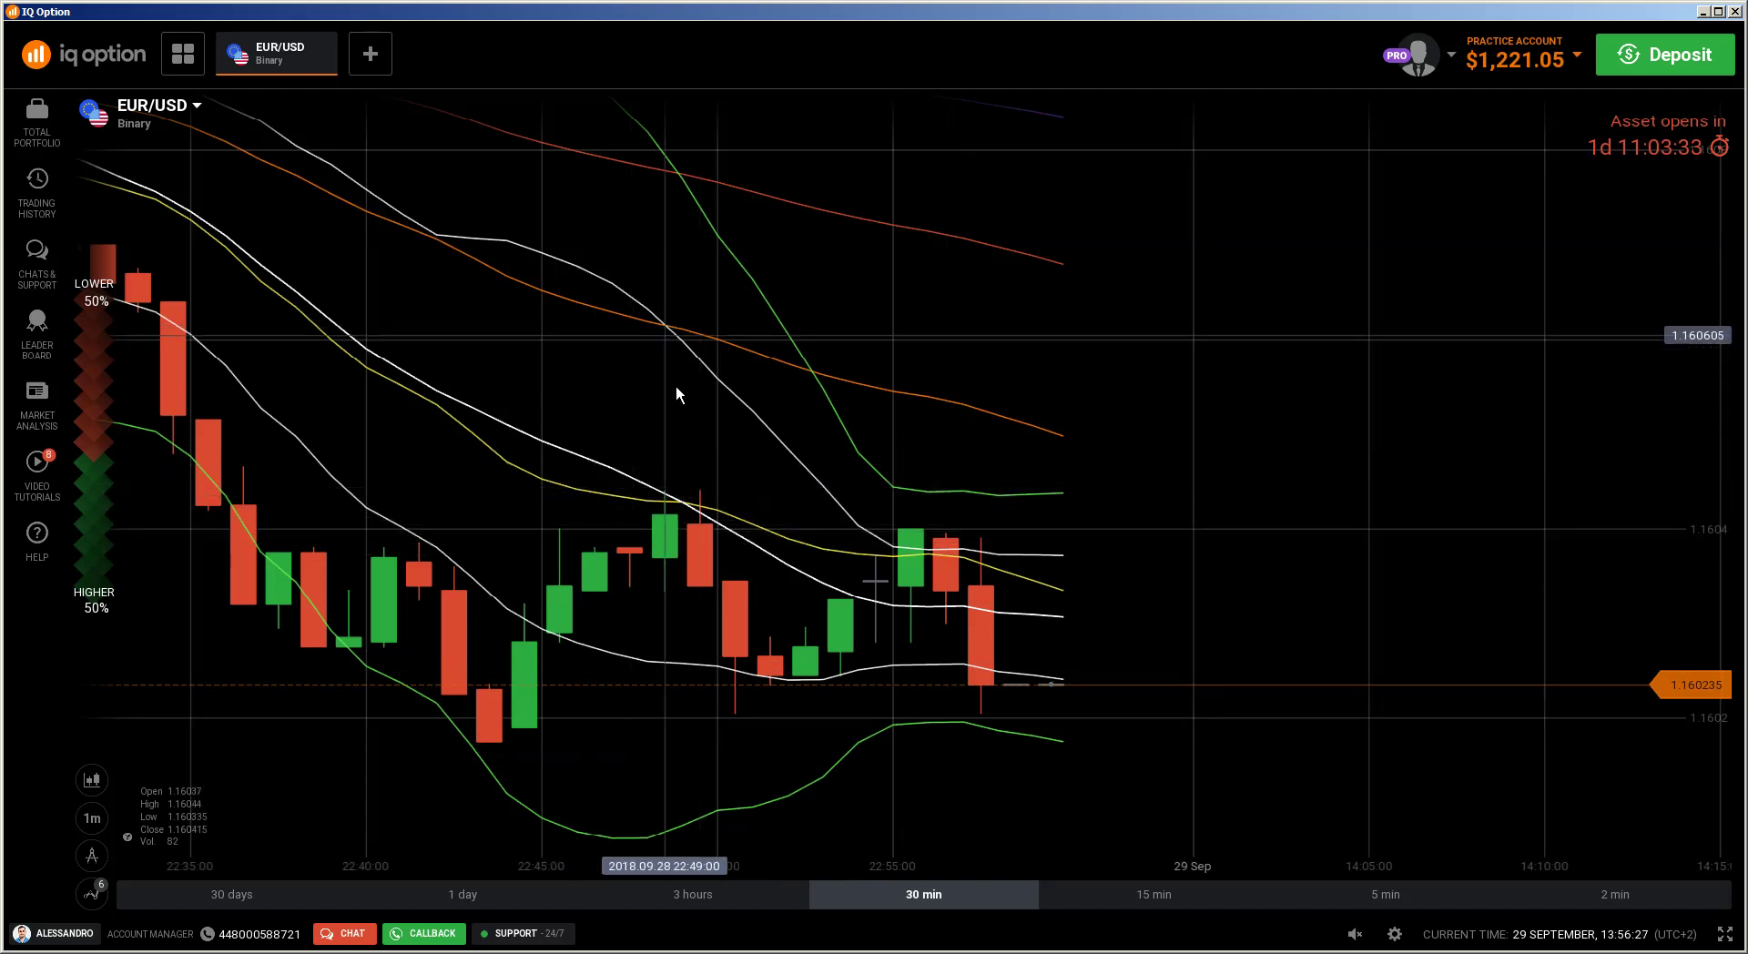
Step: Zoom the IQ Option chart out and back in, then return to MetaTrader 5
scroll(669, 419, down, 2)
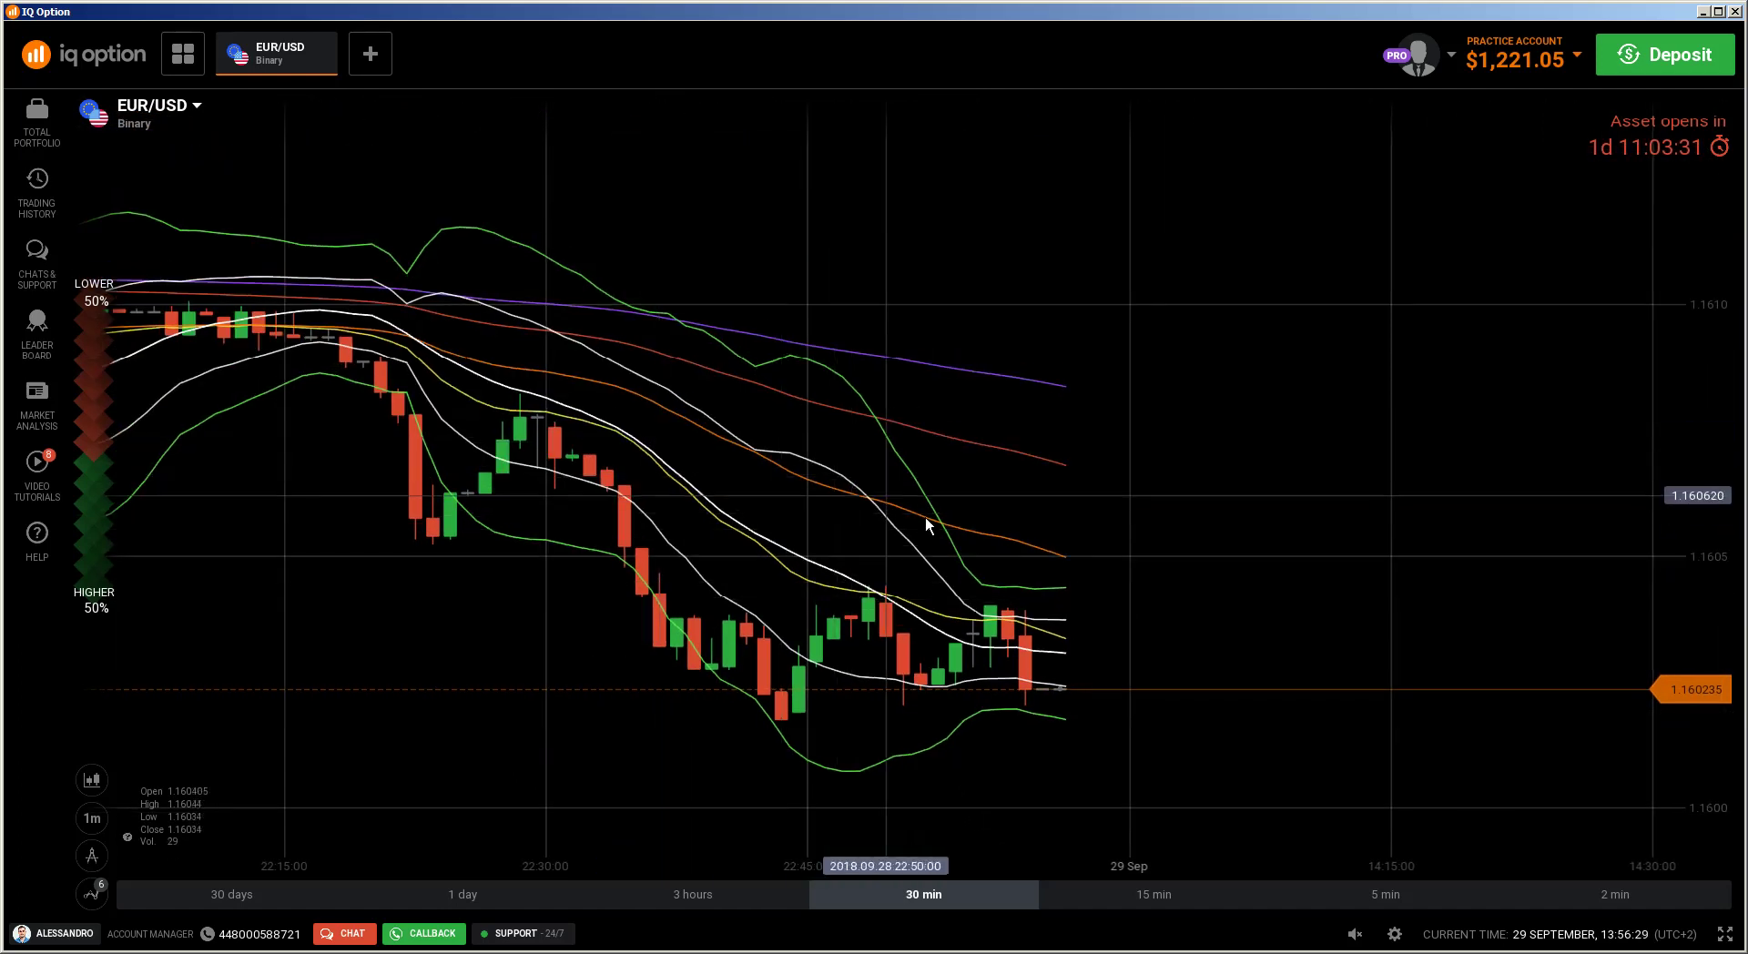
scroll(1071, 508, up, 3)
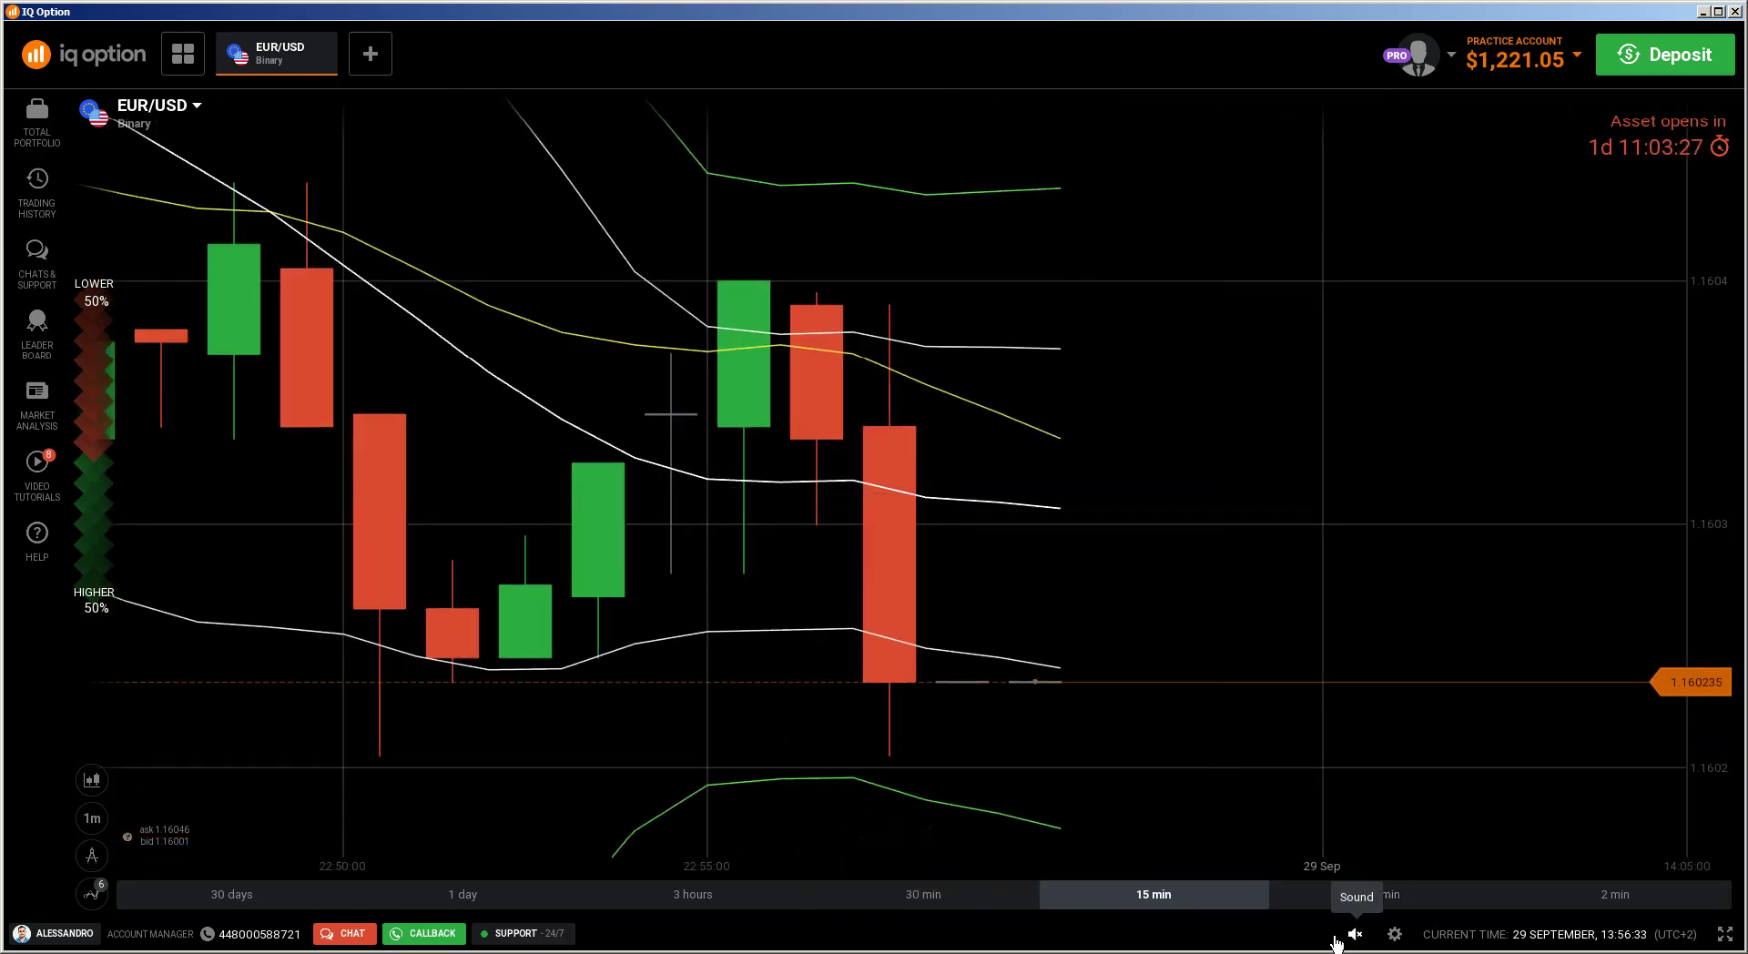
key(alt+Tab)
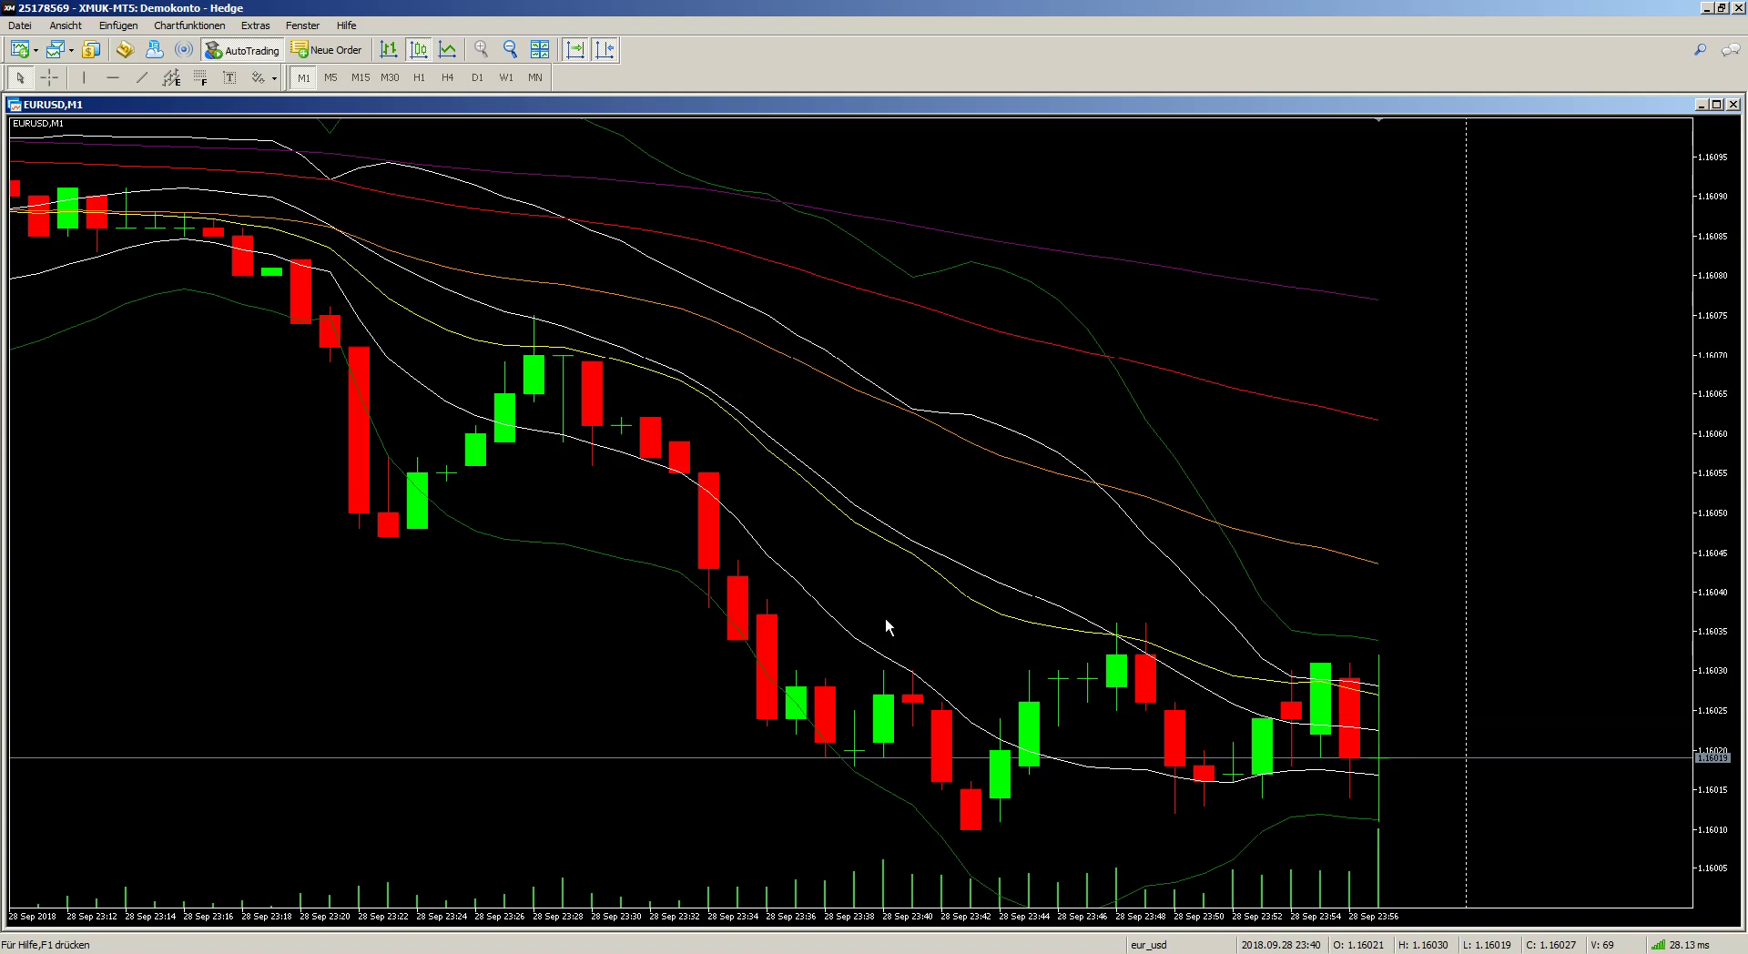
key(alt+Tab)
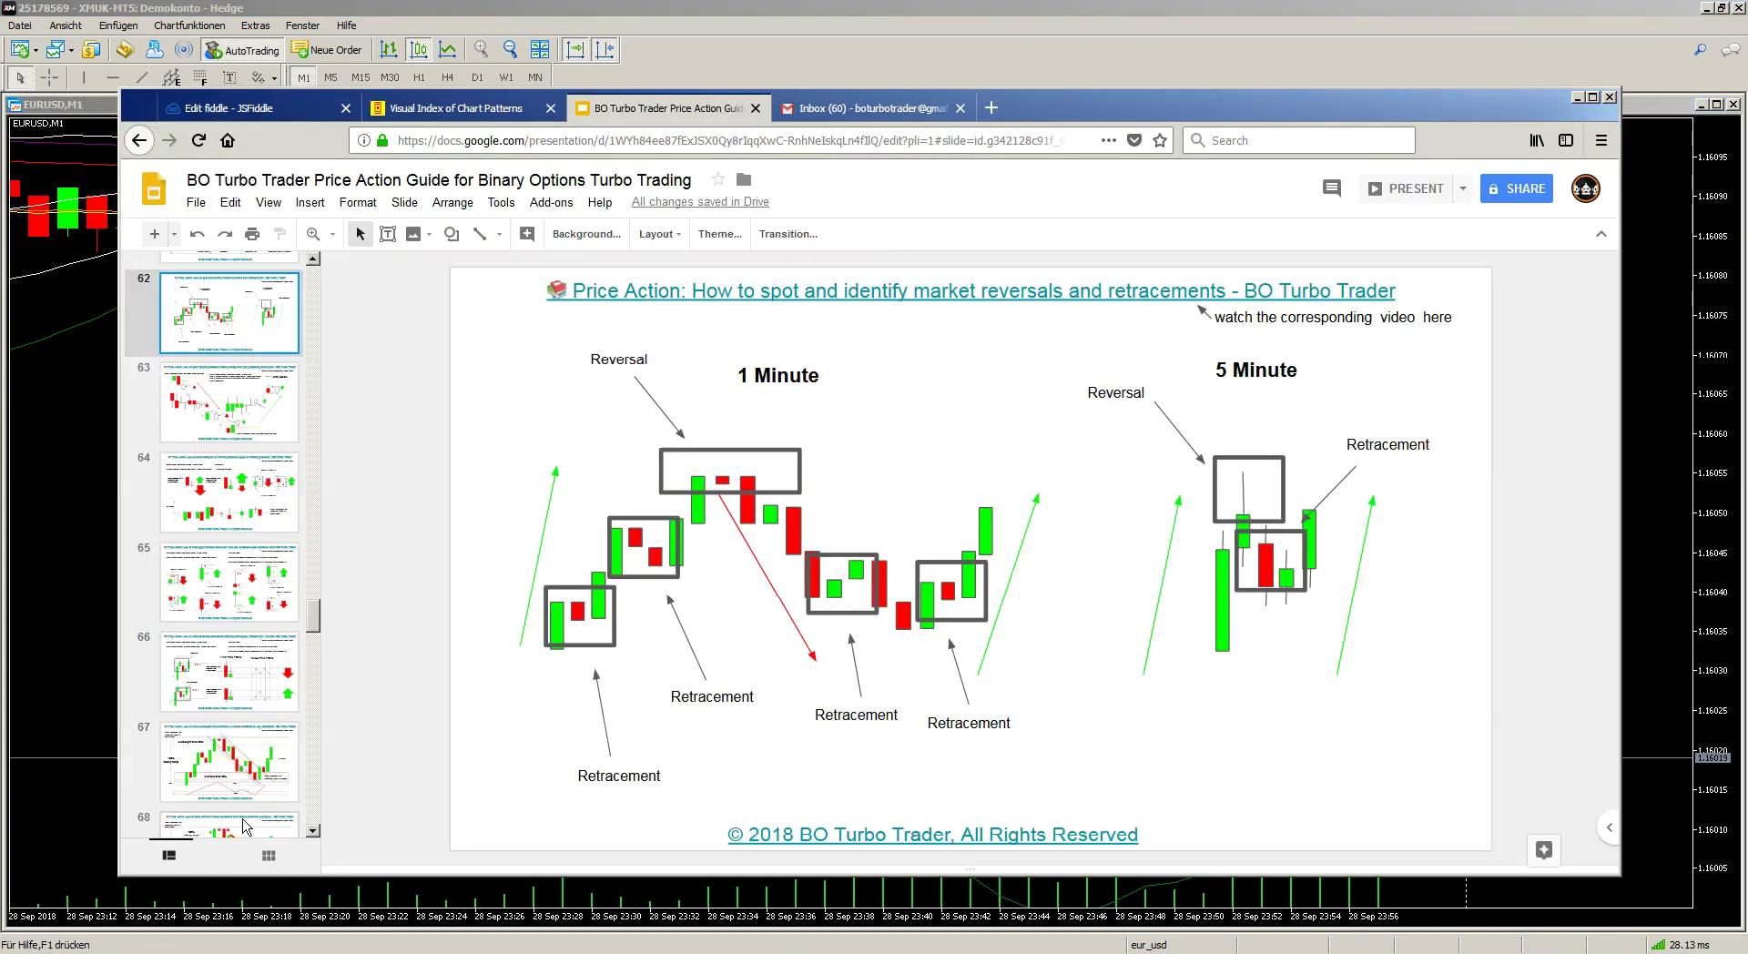
click(244, 826)
click(246, 703)
click(226, 606)
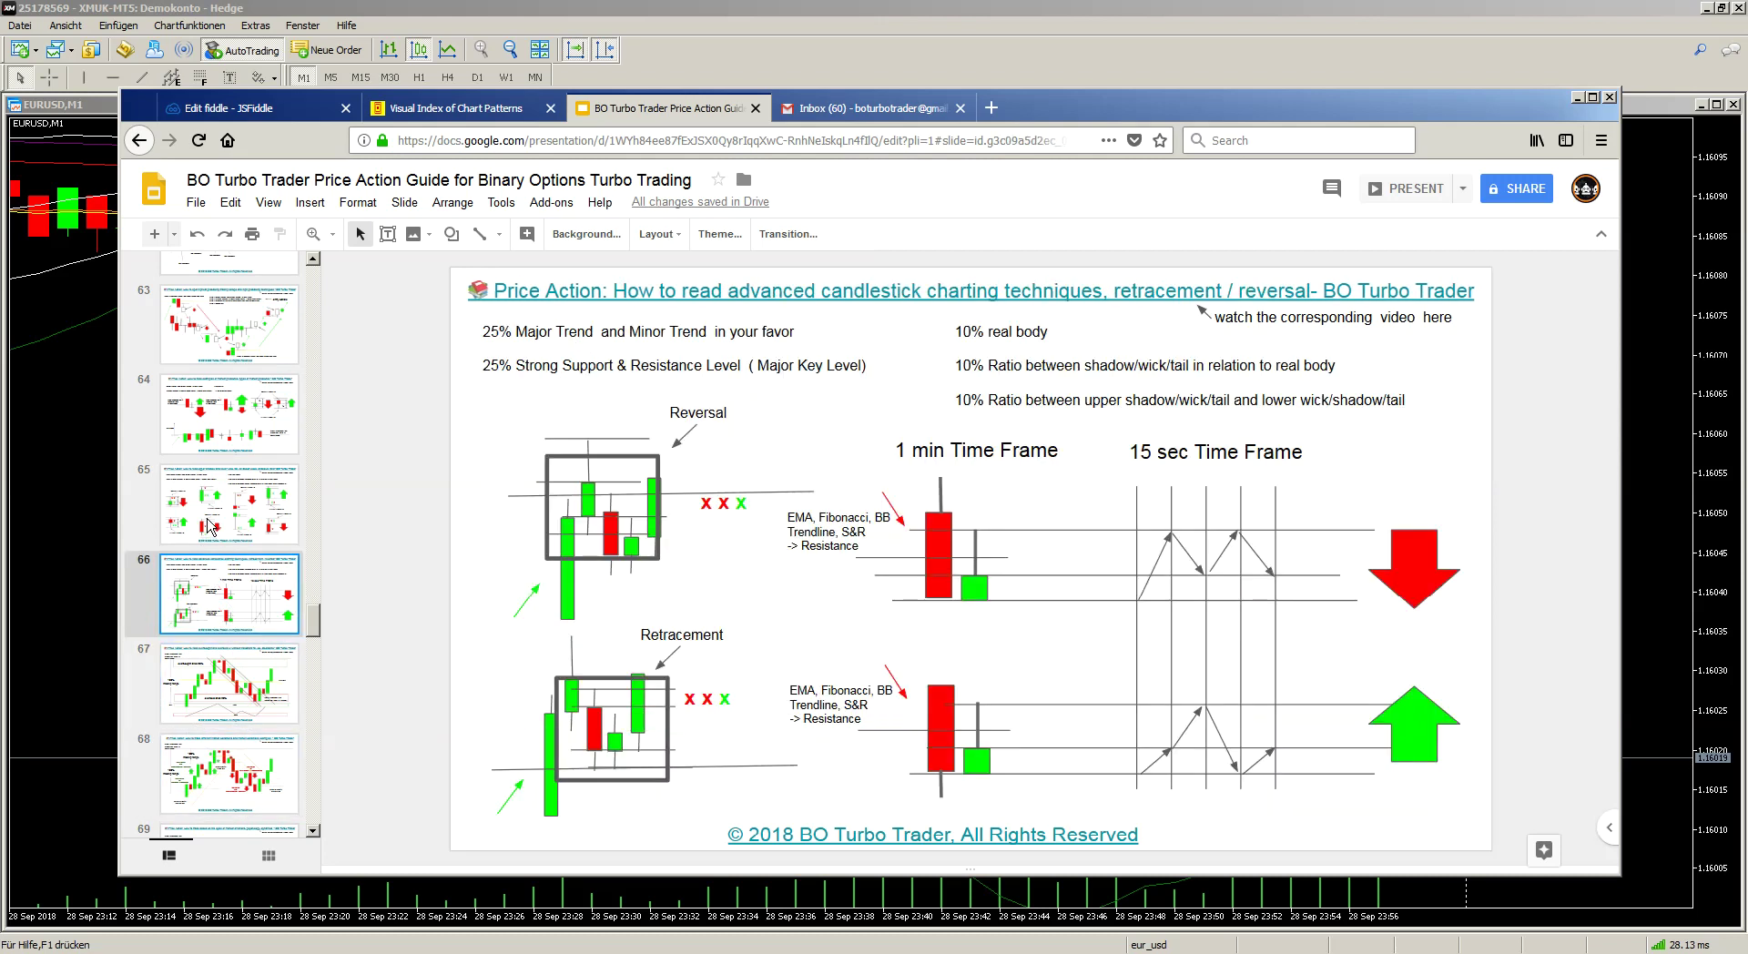
click(209, 466)
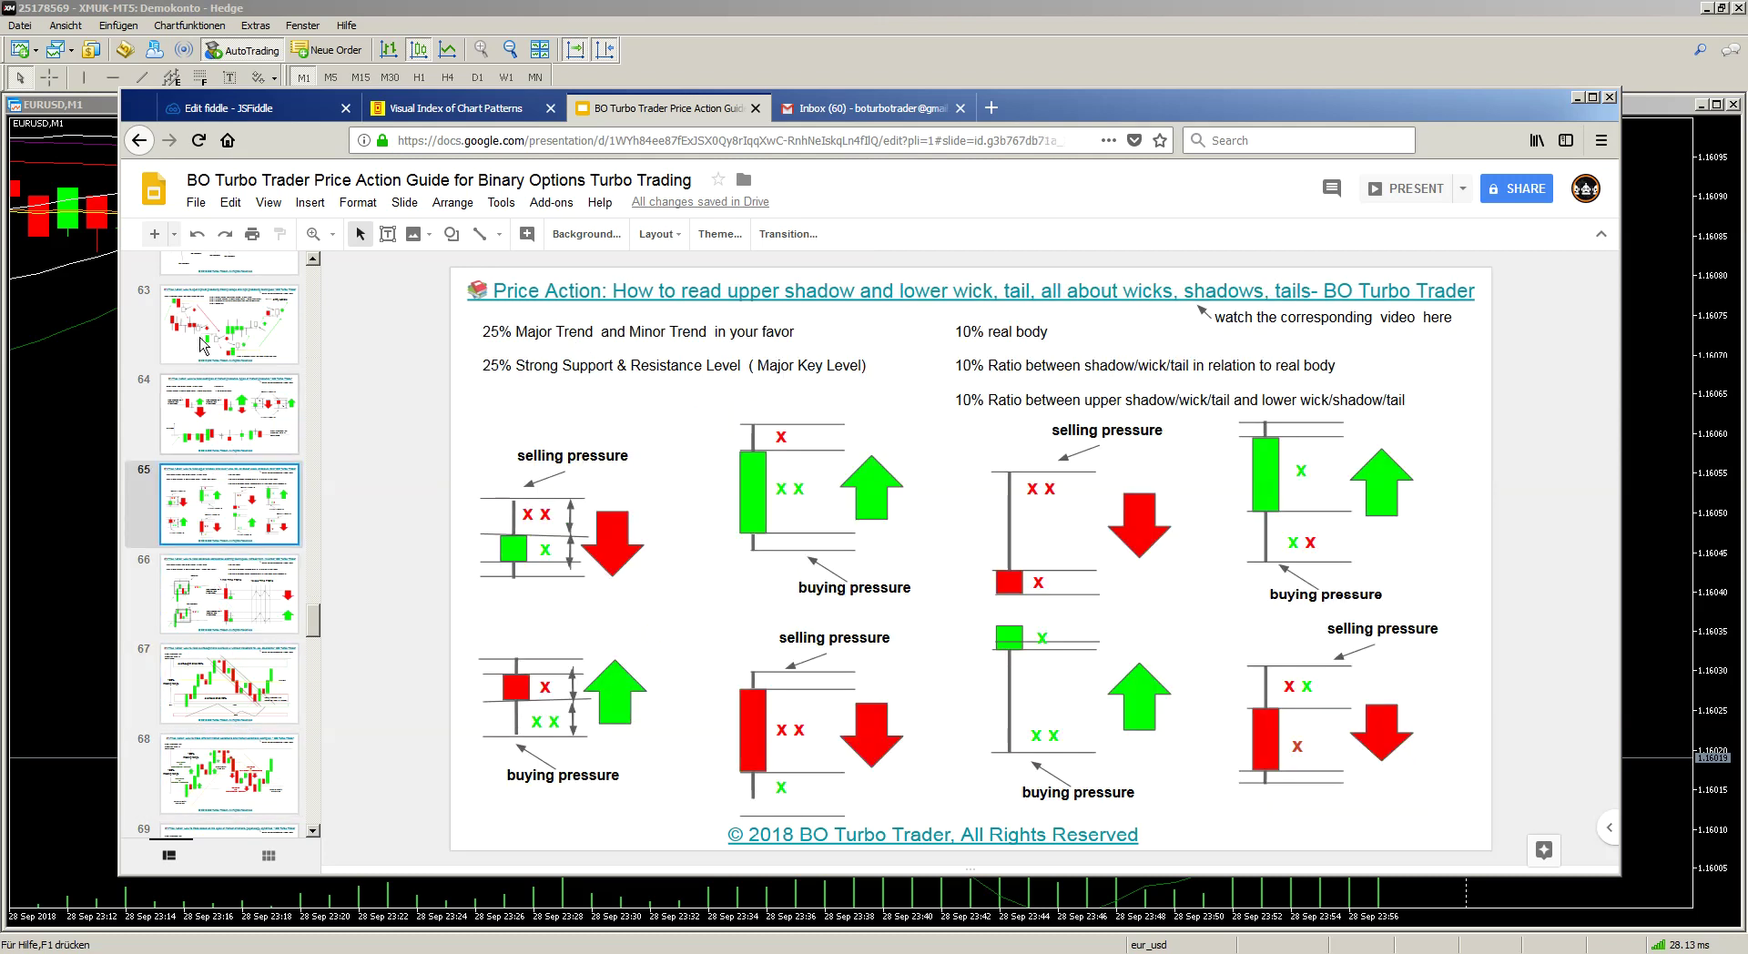
click(208, 446)
click(213, 283)
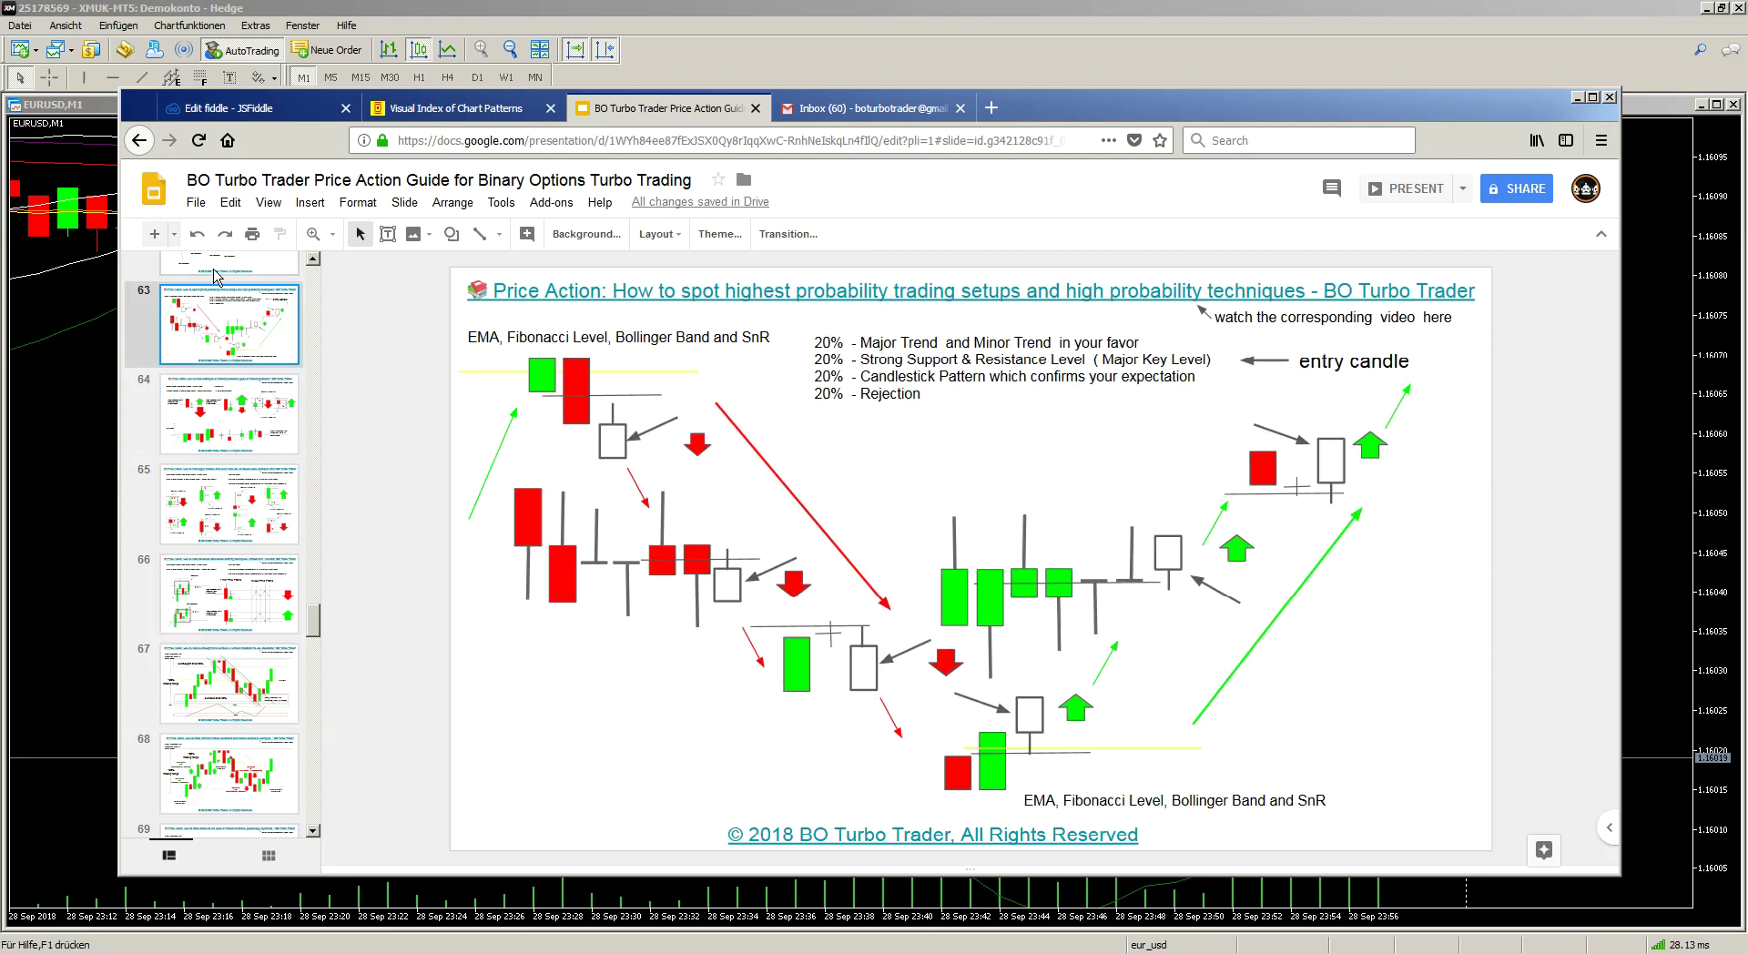
click(215, 270)
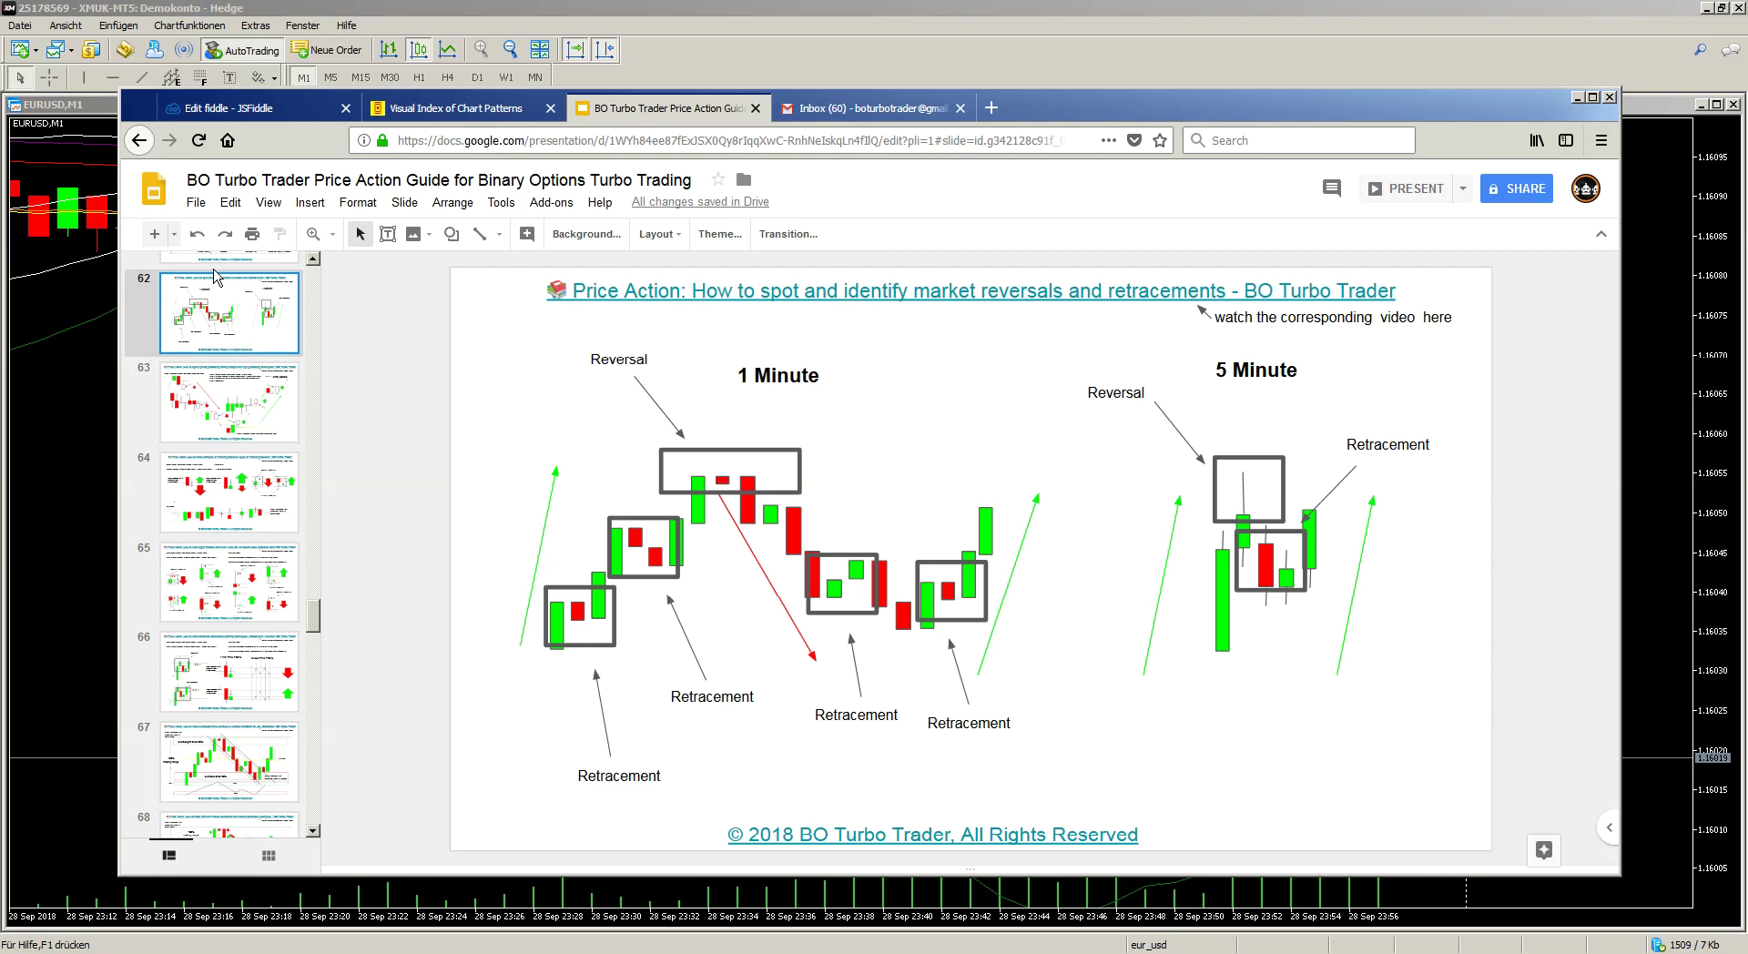
click(1580, 97)
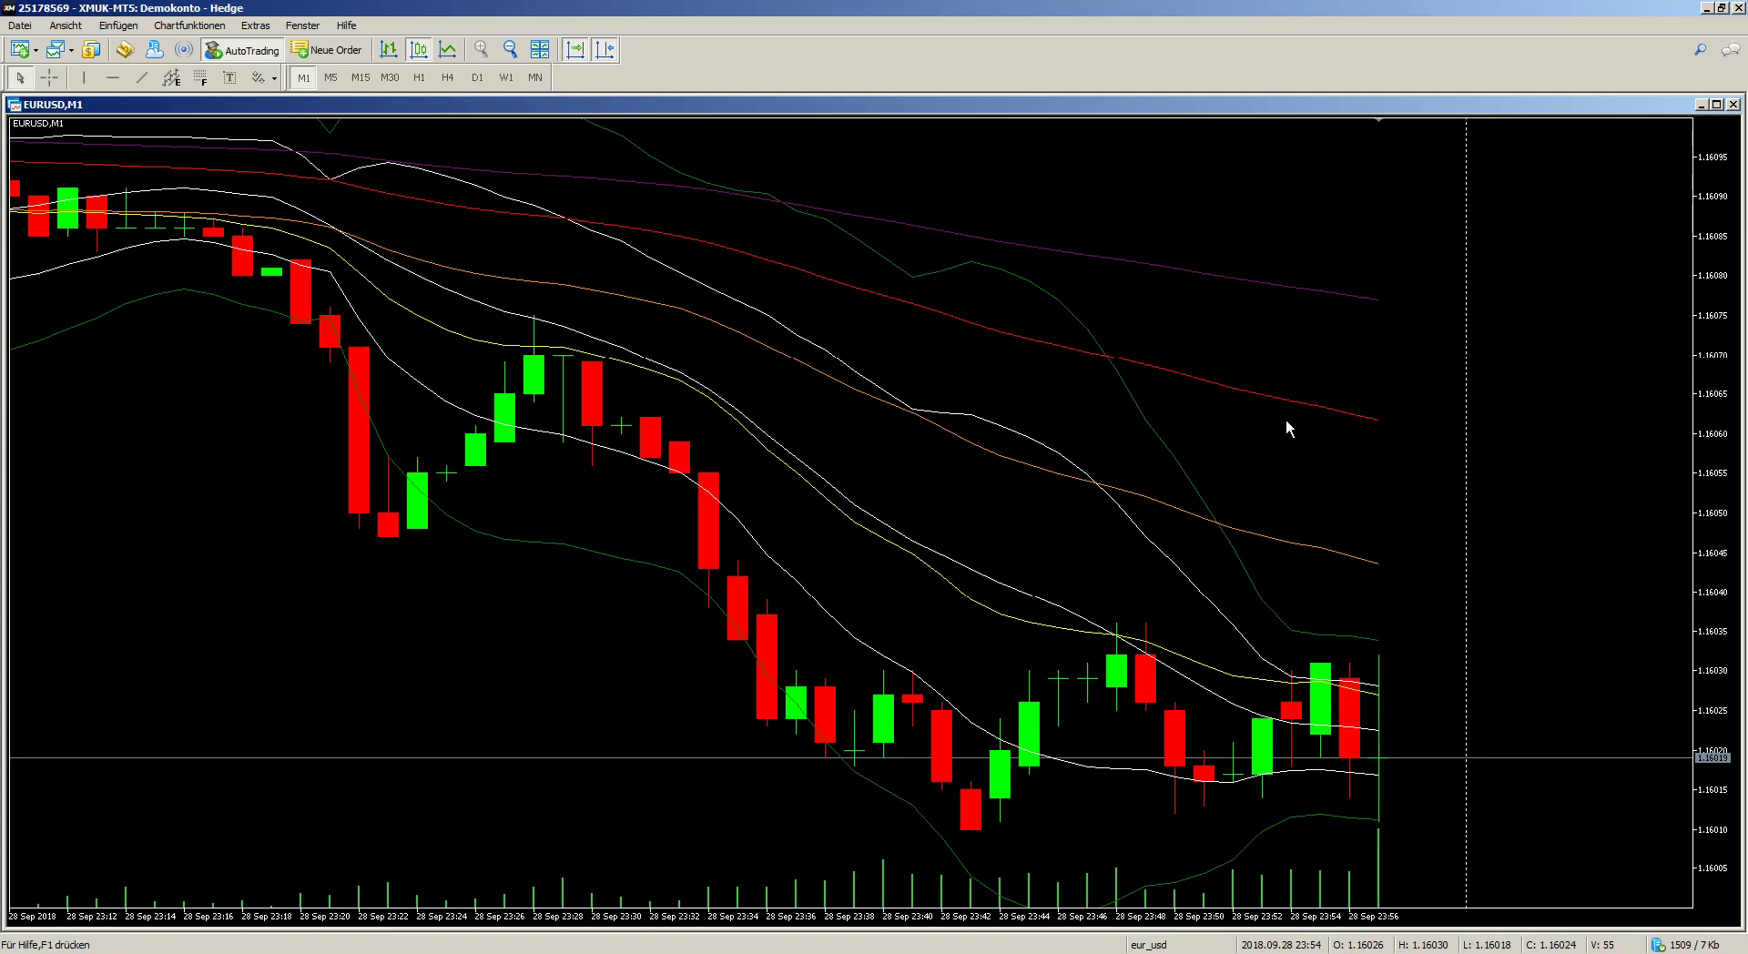
mouse_move(1317, 691)
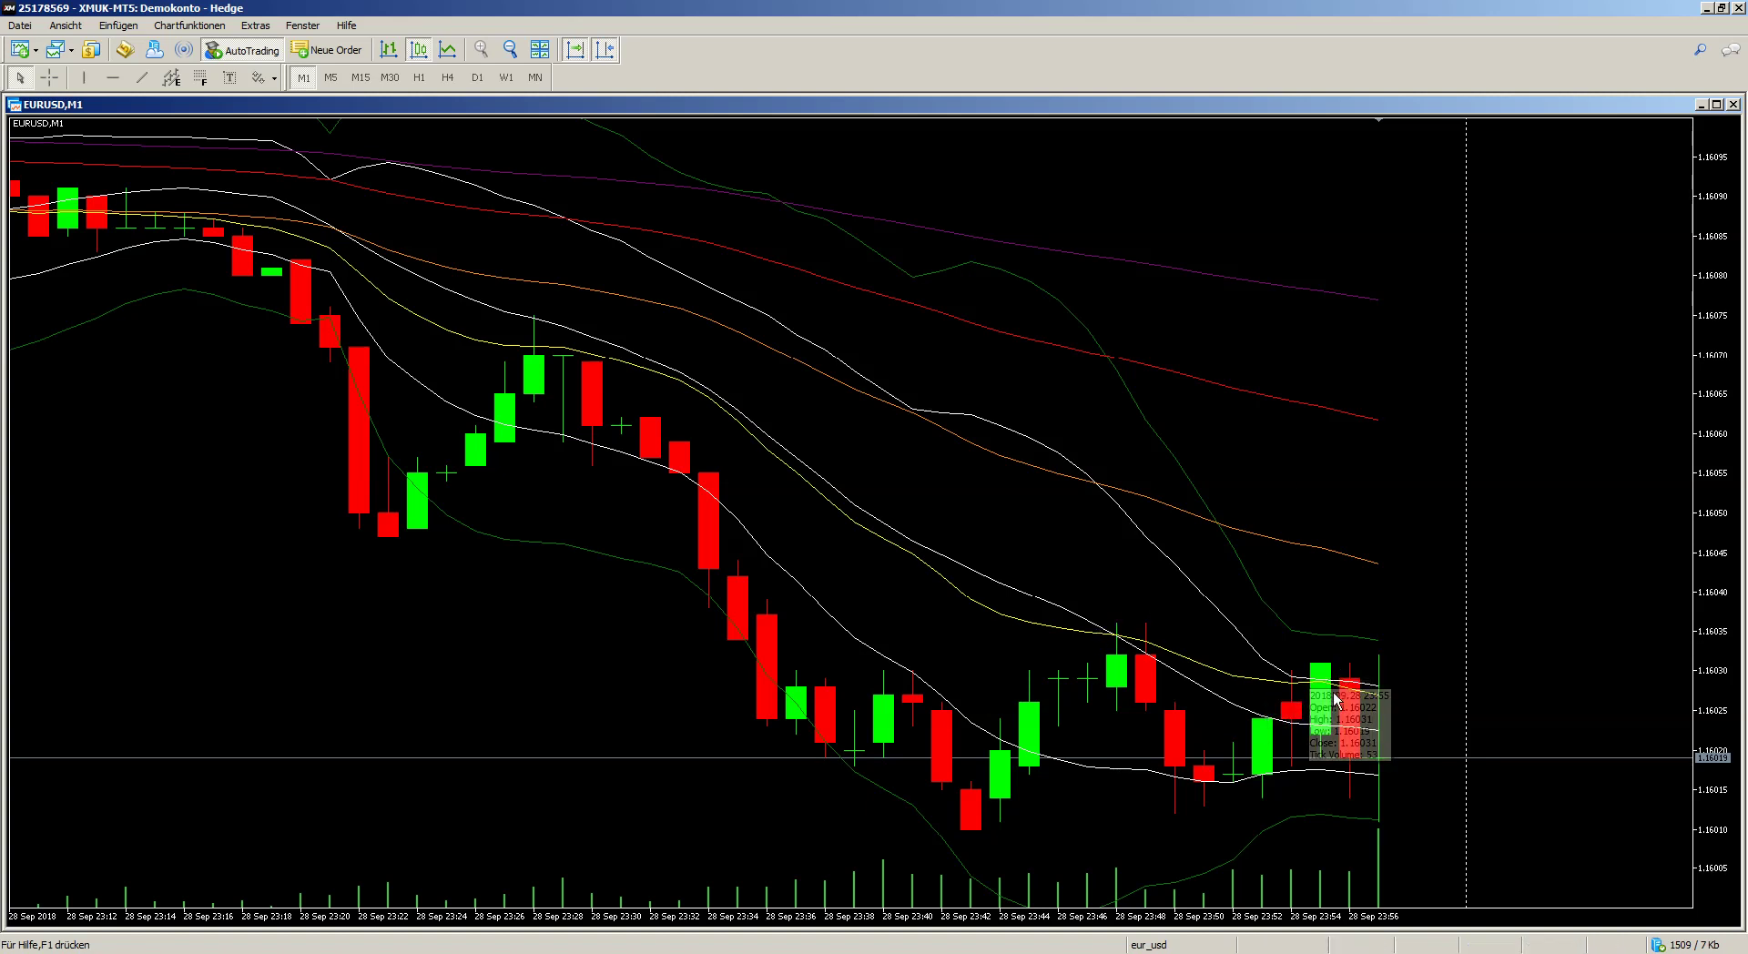